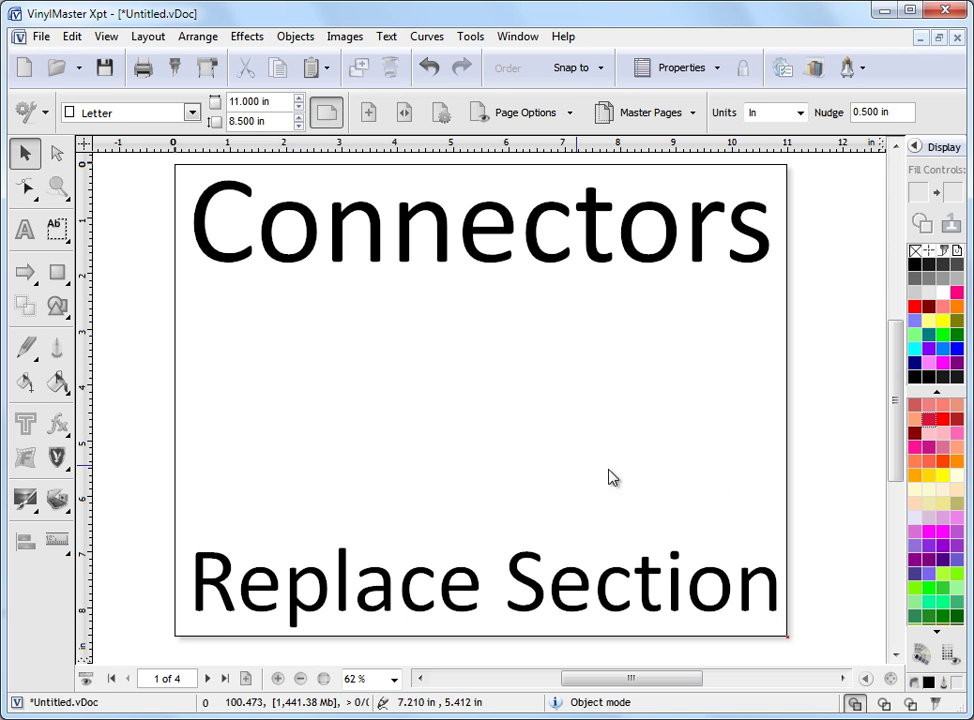
Step: Go to page 2 of 4, the 24 × 24 in banner page with the black eagle
{"action": "left_click", "coordinate": [207, 678]}
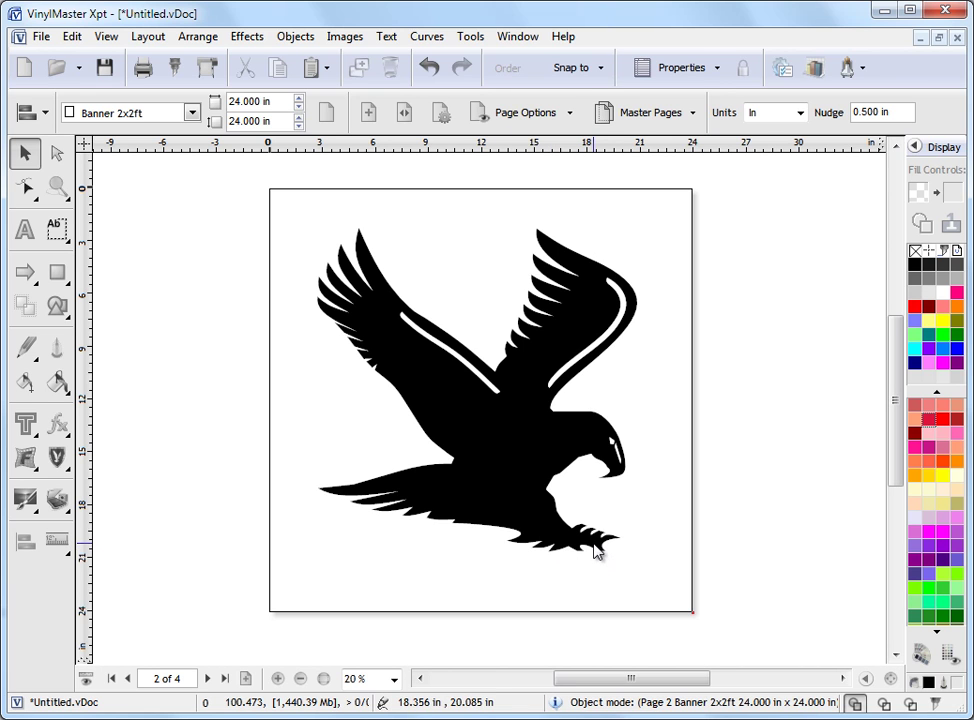
Step: Zoom in on the eagle's talons and show the selected eagle as wireframe outlines
{"action": "left_click", "coordinate": [57, 187]}
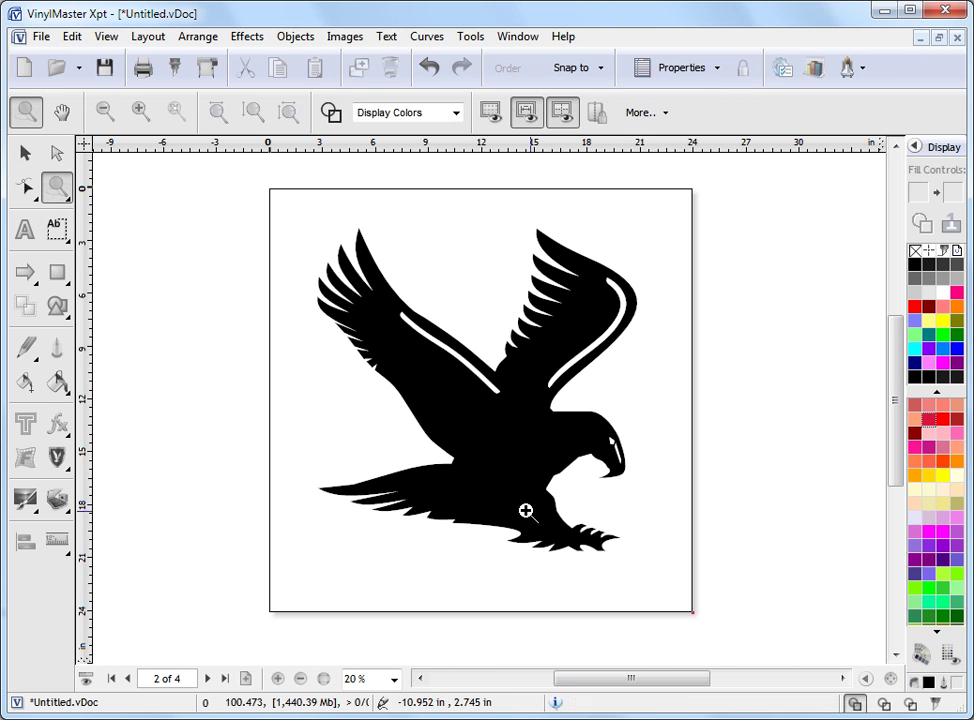
{"action": "left_click_drag", "start_coordinate": [505, 501], "coordinate": [610, 562]}
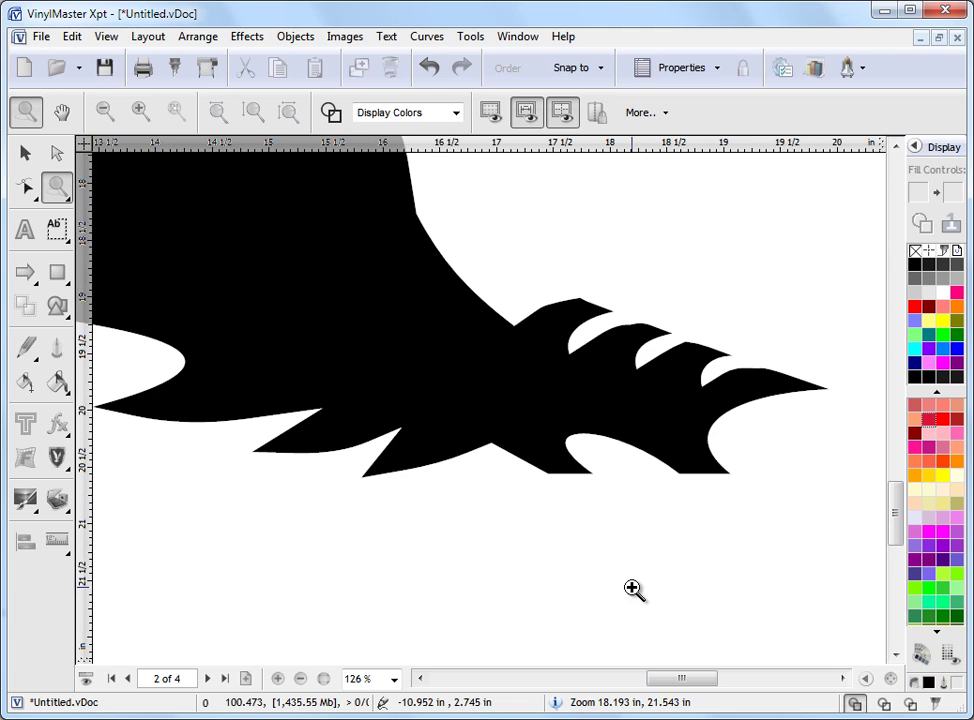
{"action": "left_click", "coordinate": [25, 152]}
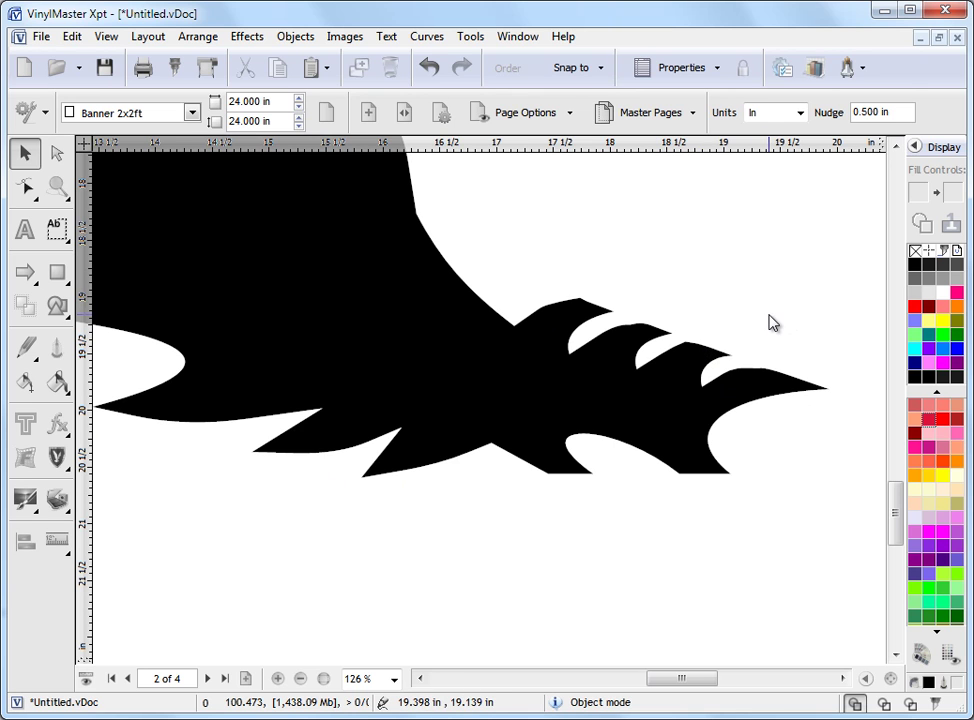
{"action": "left_click", "coordinate": [706, 377]}
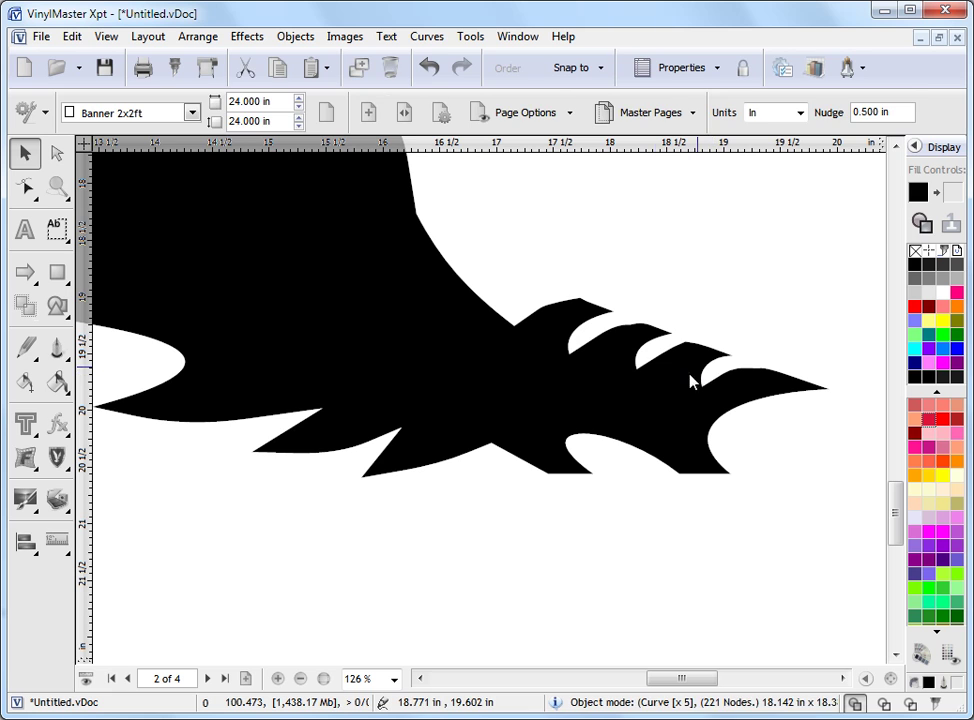
{"action": "left_click", "coordinate": [922, 224]}
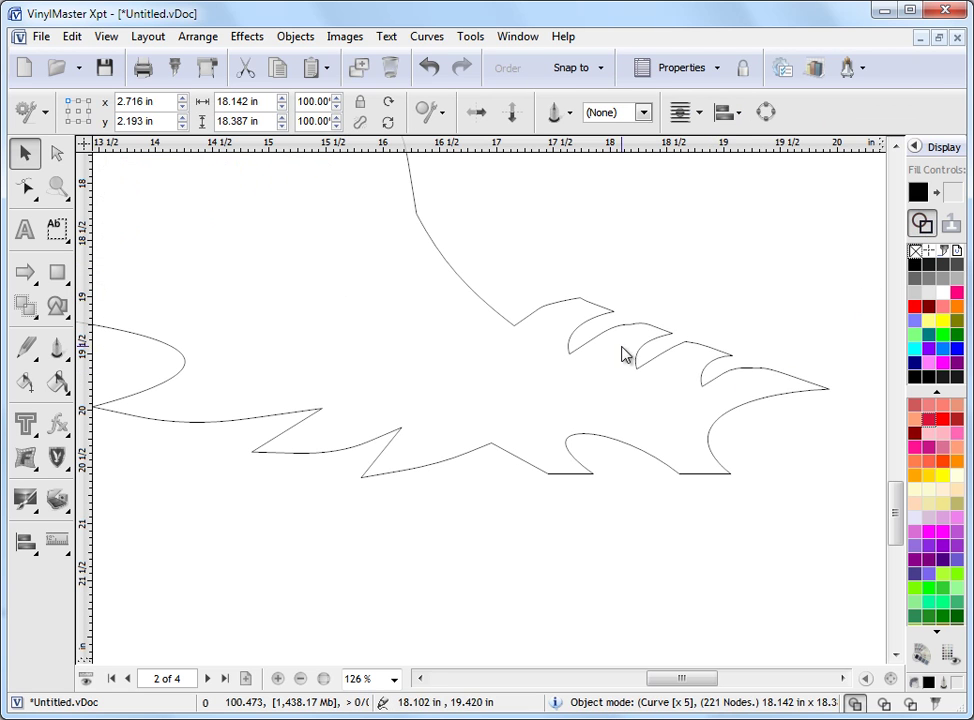
{"action": "left_click", "coordinate": [57, 187]}
{"action": "left_click_drag", "start_coordinate": [483, 261], "coordinate": [852, 464]}
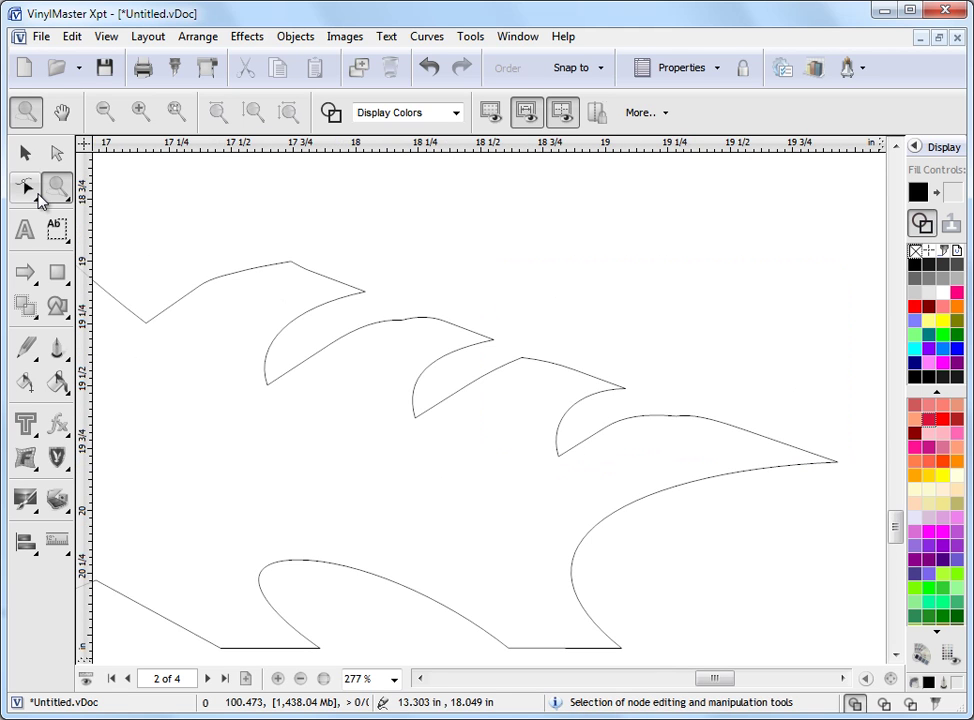
Step: Open the eagle curve in Node Edit and choose the Tangent Connector replace-section tool
{"action": "left_click", "coordinate": [40, 200]}
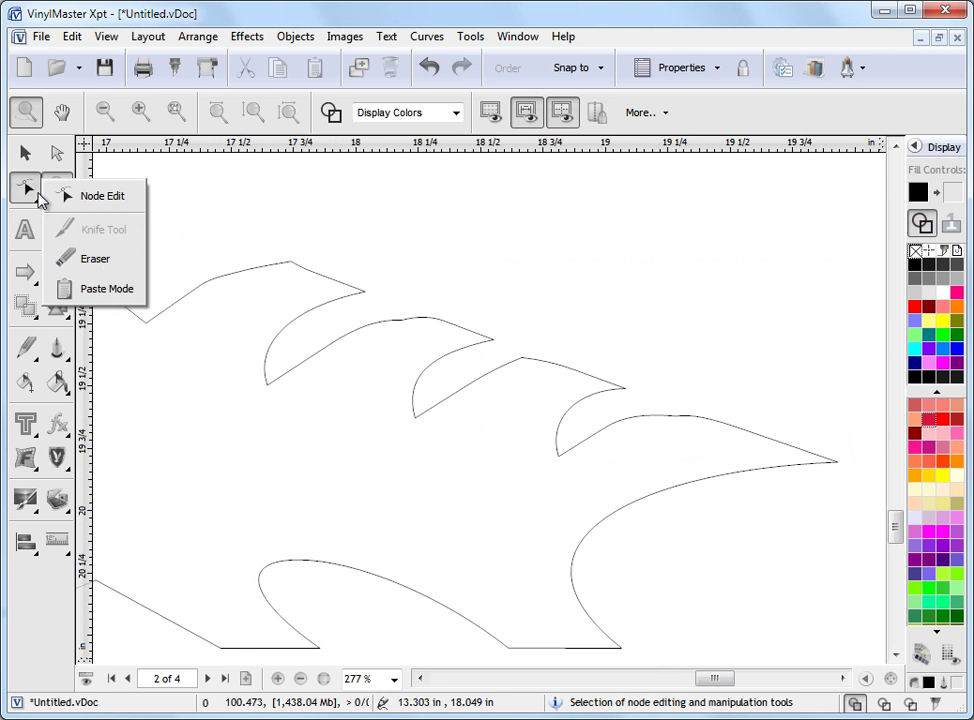
{"action": "left_click", "coordinate": [66, 200]}
{"action": "left_click", "coordinate": [197, 290]}
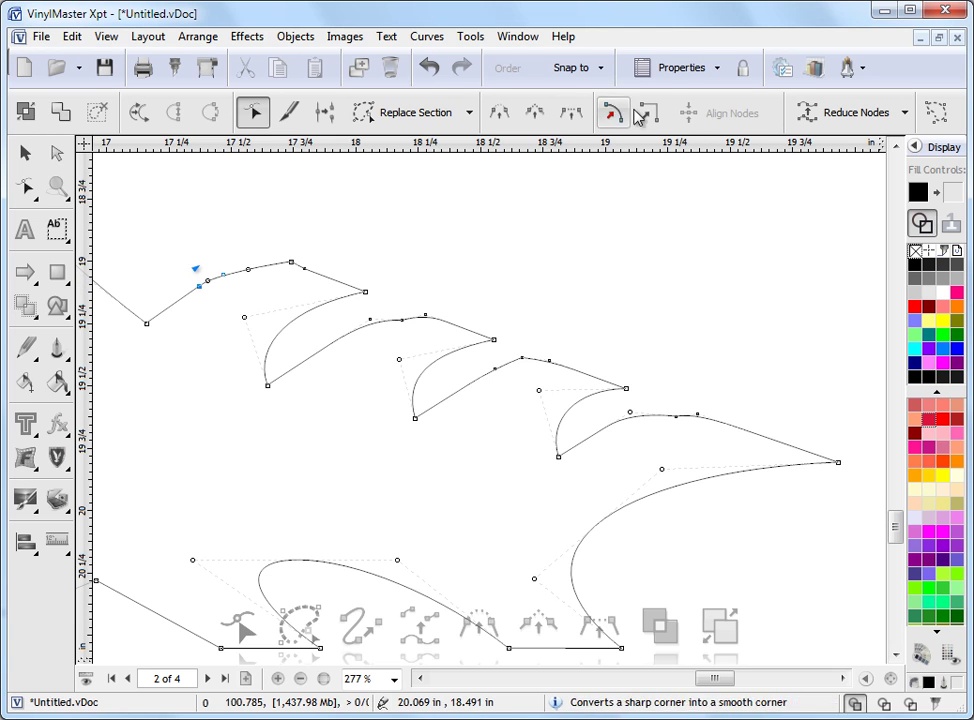
{"action": "left_click", "coordinate": [470, 113]}
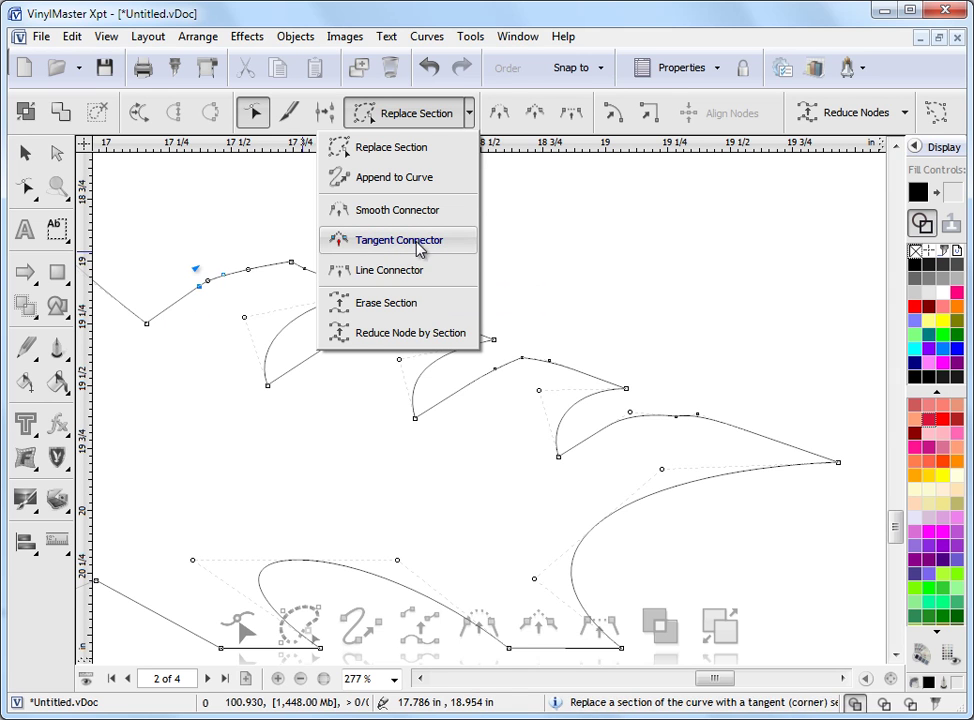
{"action": "left_click", "coordinate": [419, 245]}
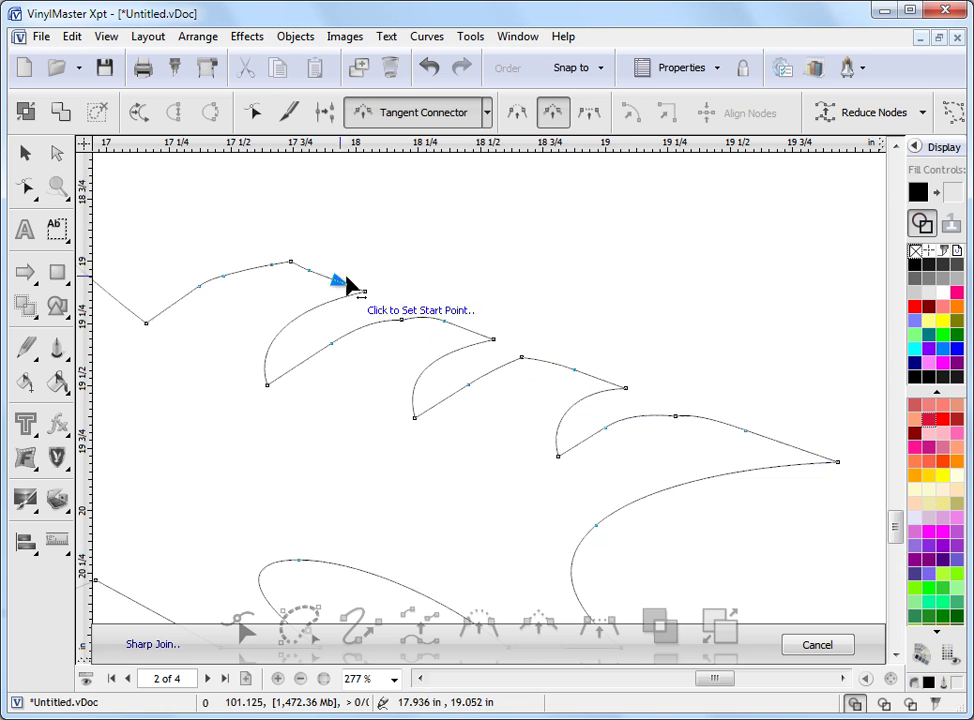
Step: Draw tangent connectors across the four talon edges, then restore the solid fill view
{"action": "left_click", "coordinate": [158, 320]}
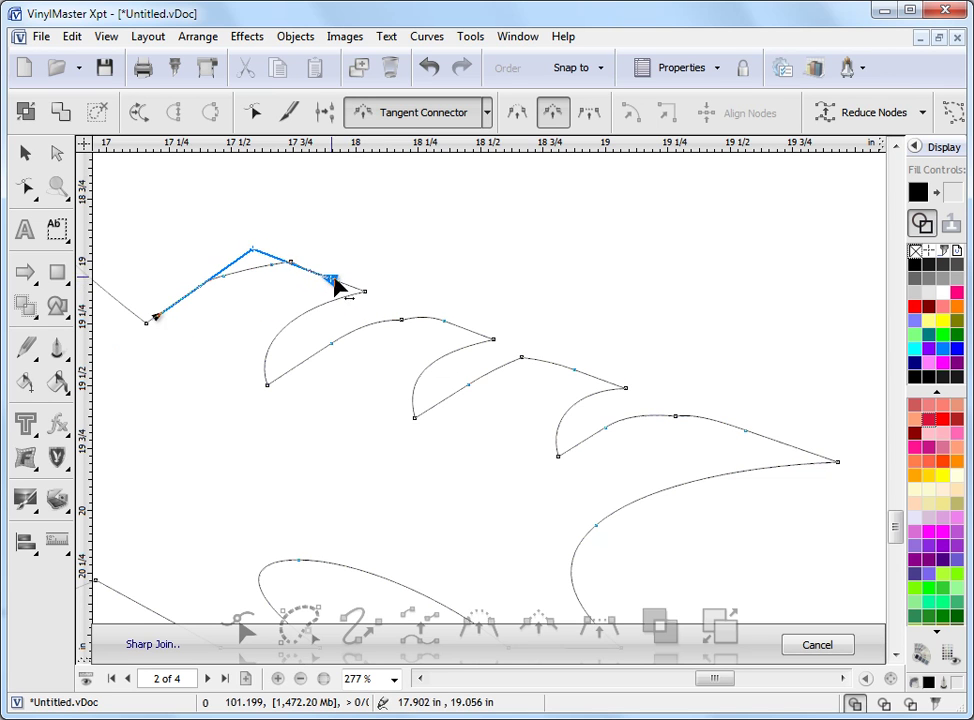
{"action": "left_click", "coordinate": [356, 291]}
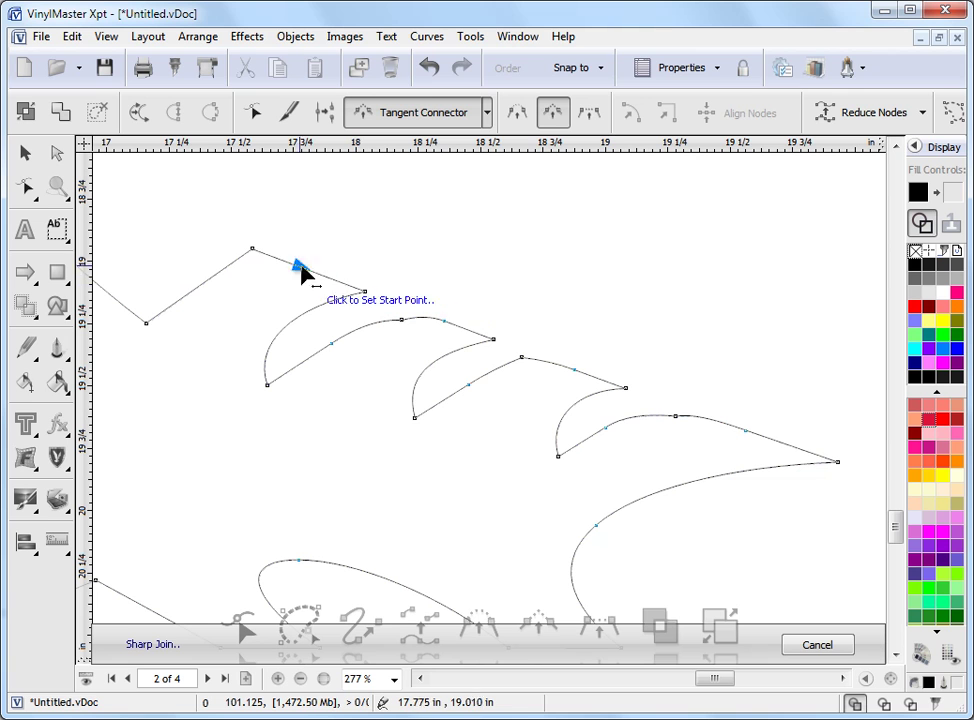
{"action": "left_click", "coordinate": [280, 377]}
{"action": "left_click", "coordinate": [478, 339]}
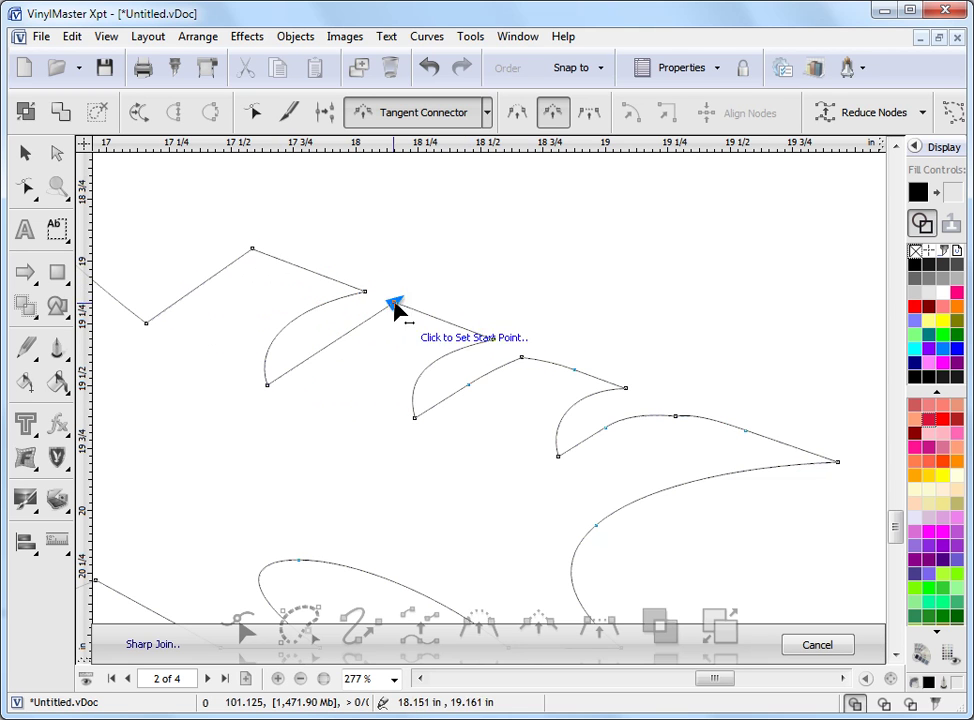
{"action": "left_click", "coordinate": [428, 411]}
{"action": "left_click", "coordinate": [612, 385]}
{"action": "left_click", "coordinate": [568, 450]}
{"action": "left_click", "coordinate": [812, 455]}
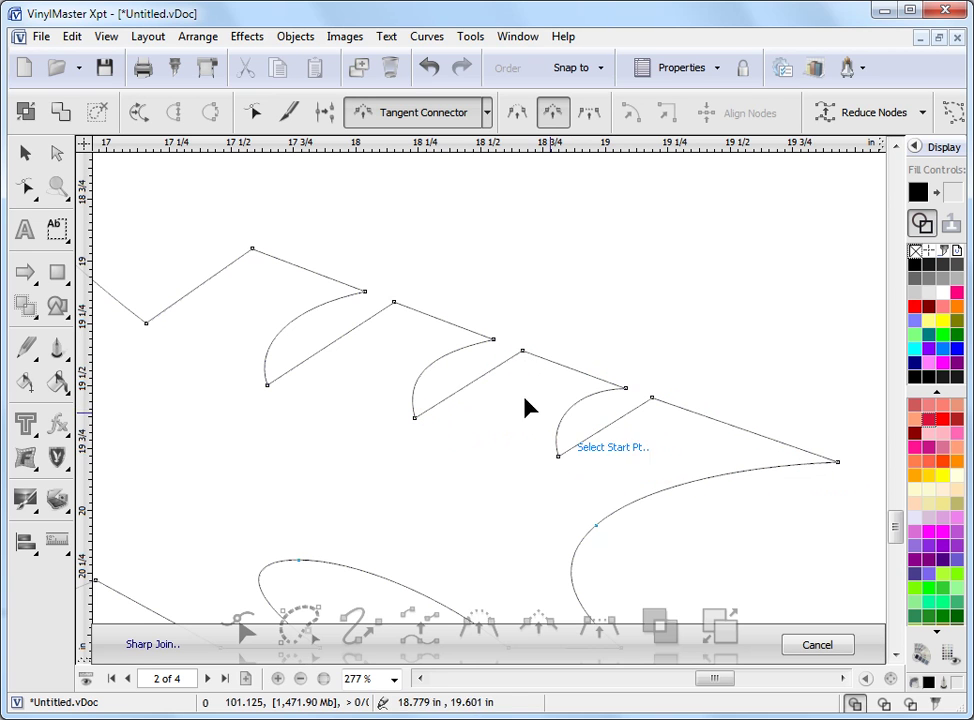
{"action": "left_click", "coordinate": [924, 225]}
Step: Zoom out to 134% to frame the eagle's lower body and talons in wireframe
{"action": "left_click", "coordinate": [25, 152]}
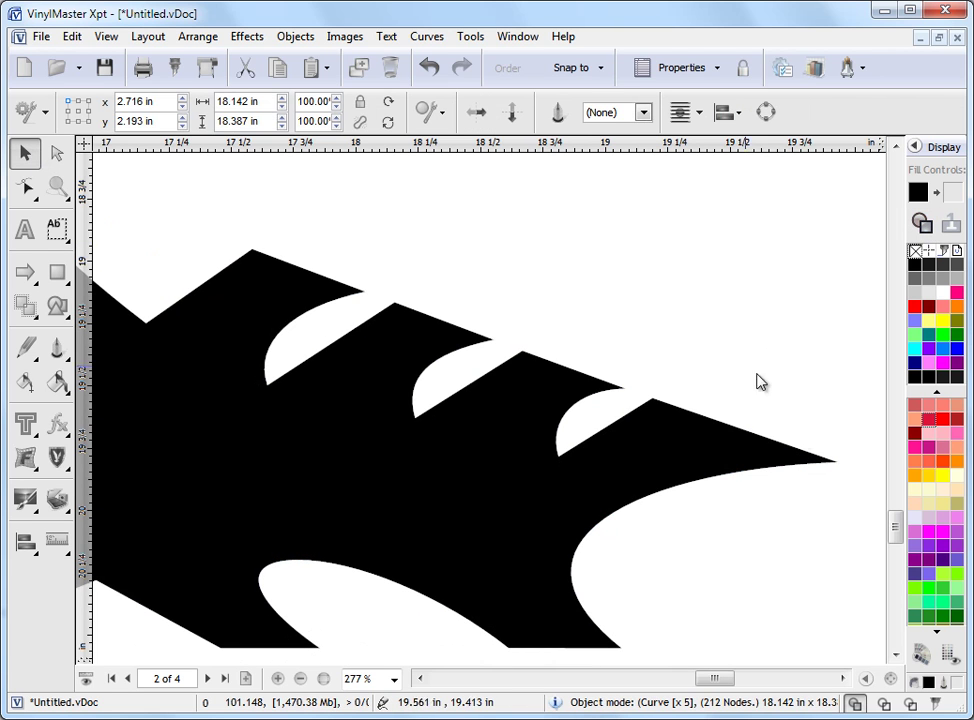
{"action": "scroll", "coordinate": [237, 332], "scroll_direction": "down", "scroll_amount": 4}
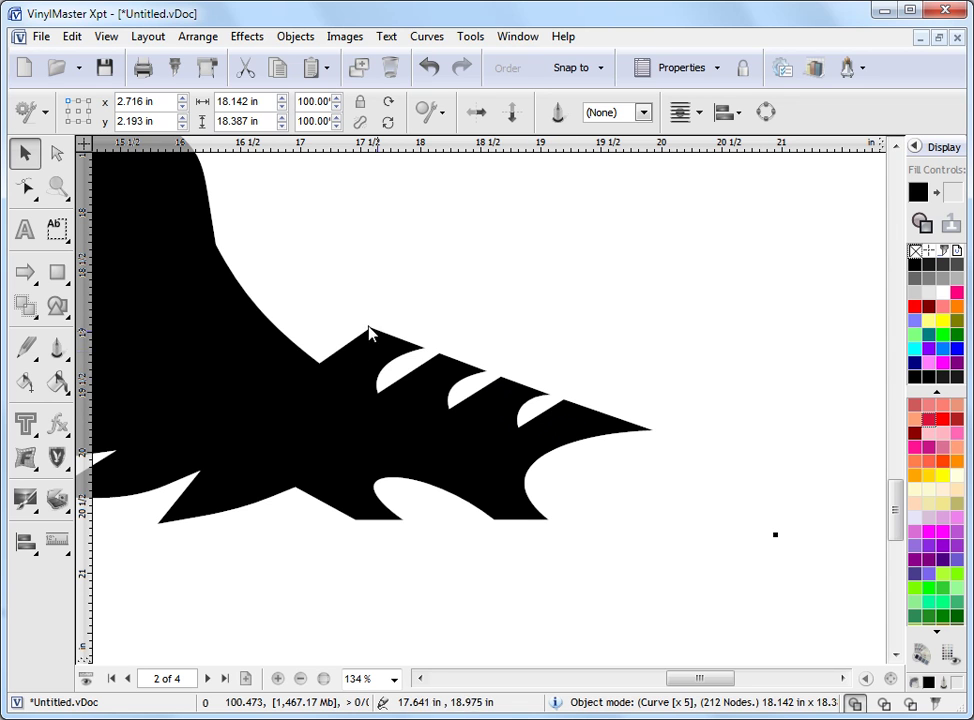
{"action": "left_click_drag", "start_coordinate": [702, 683], "coordinate": [683, 690]}
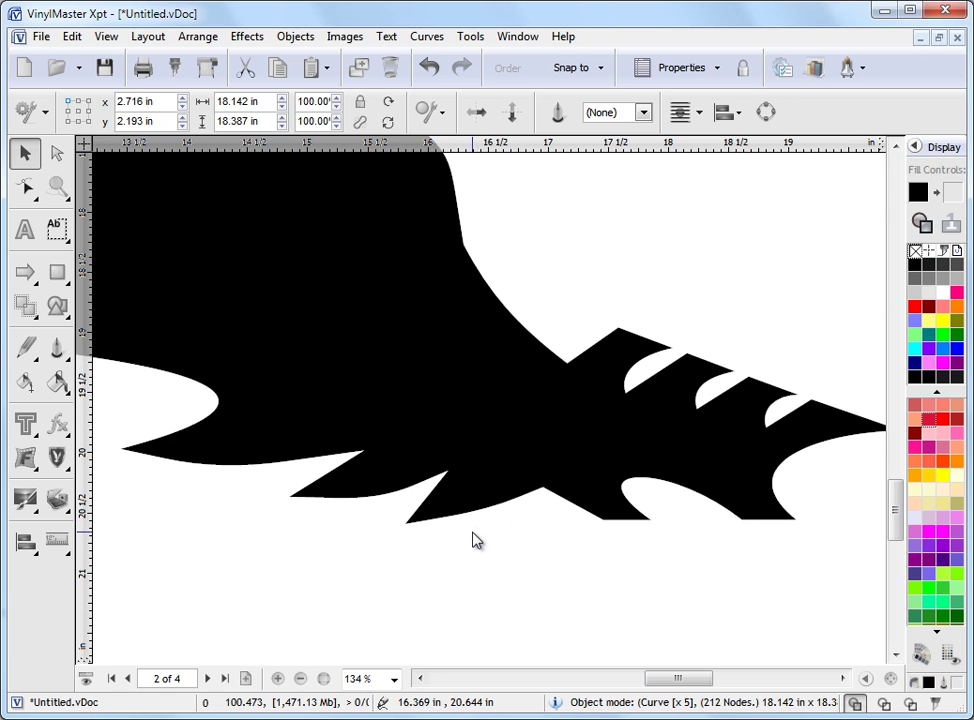
{"action": "left_click", "coordinate": [921, 225]}
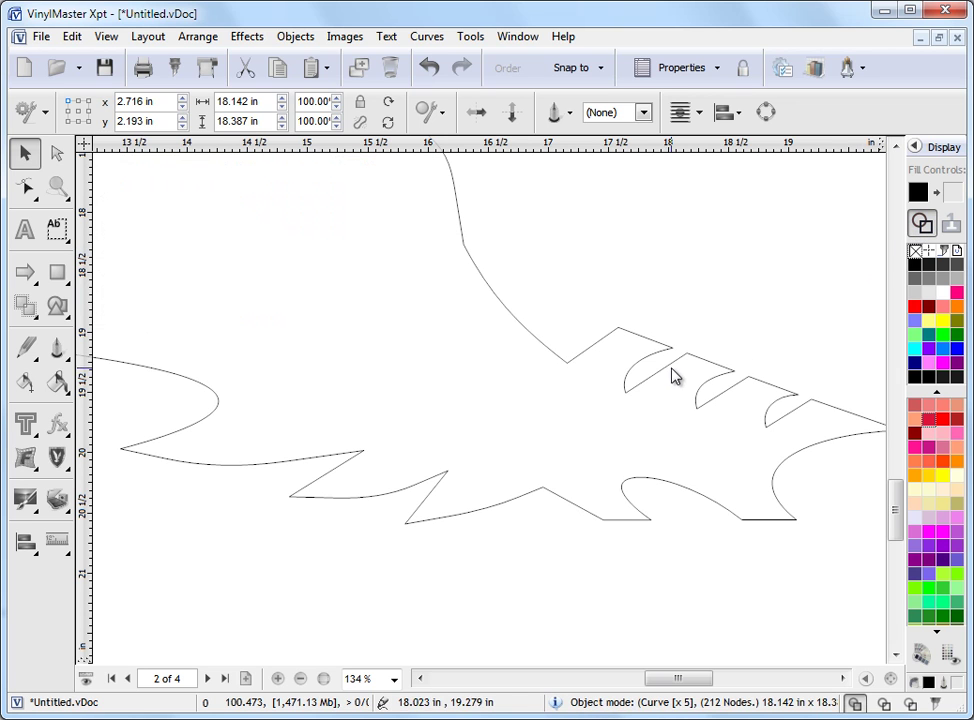
Step: Show the eagle curve's nodes and nudge a node on the lower-left curve
{"action": "left_click", "coordinate": [28, 188]}
{"action": "left_click", "coordinate": [174, 441]}
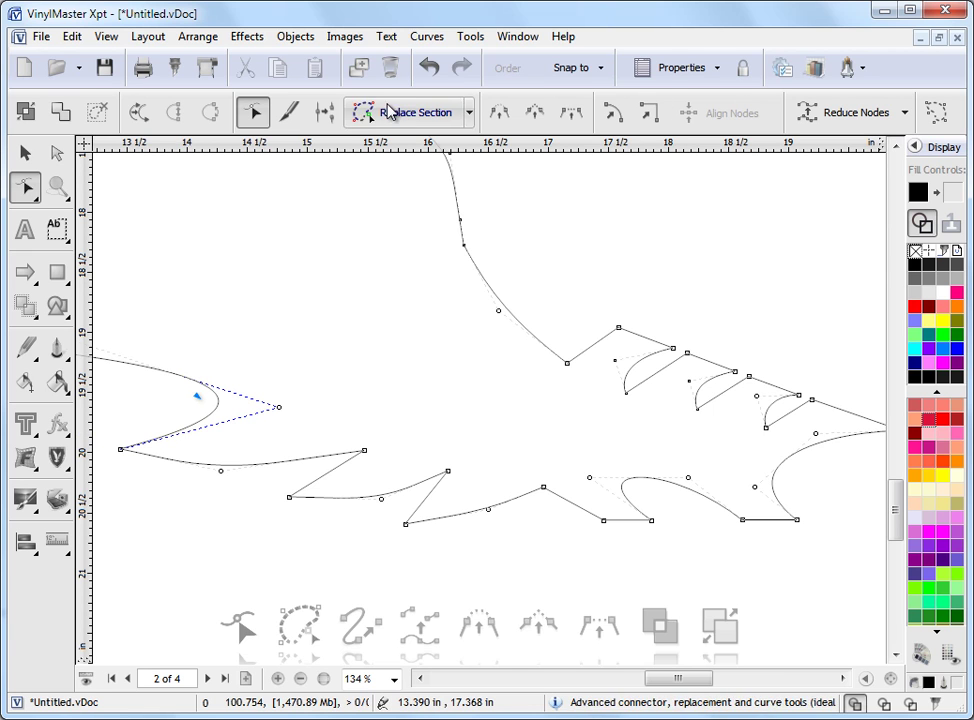
{"action": "left_click", "coordinate": [221, 470]}
{"action": "mouse_move", "coordinate": [219, 474]}
{"action": "left_mouse_down"}
{"action": "mouse_move", "coordinate": [235, 500]}
{"action": "mouse_move", "coordinate": [228, 476]}
{"action": "left_mouse_up"}
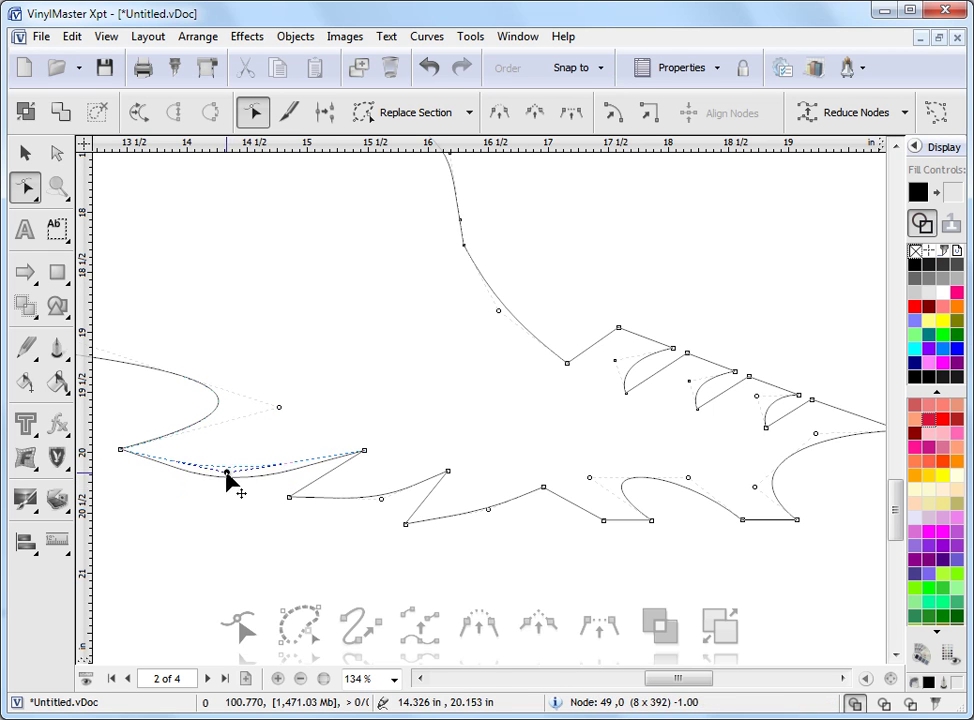
{"action": "left_click", "coordinate": [380, 497]}
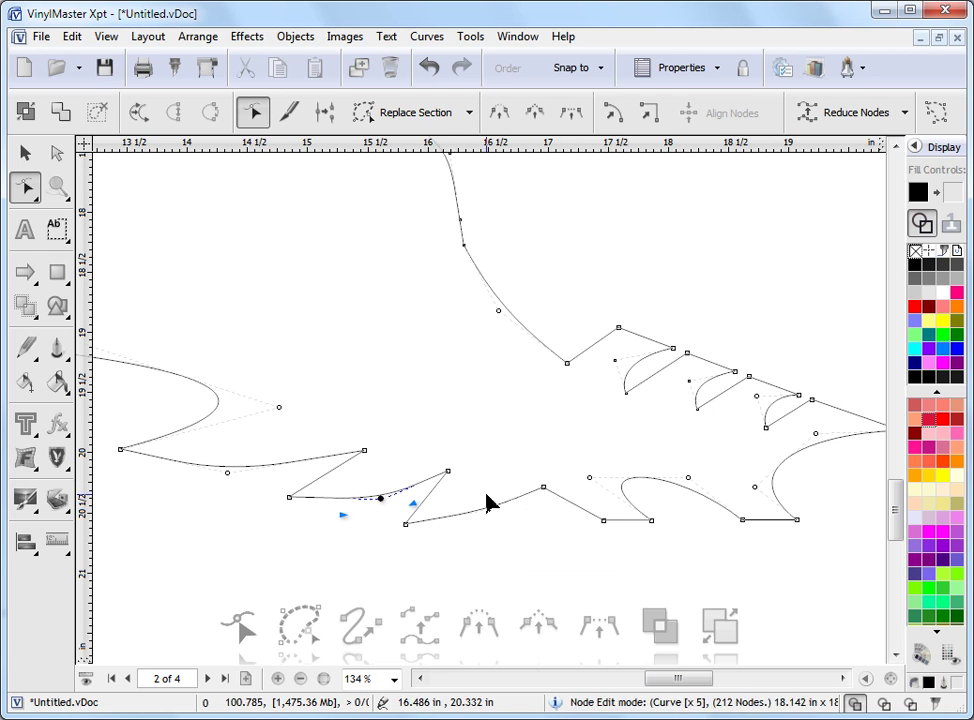
Step: Replace three curved lower-edge sections with straight Line Connector segments between corner nodes
{"action": "left_click", "coordinate": [469, 117]}
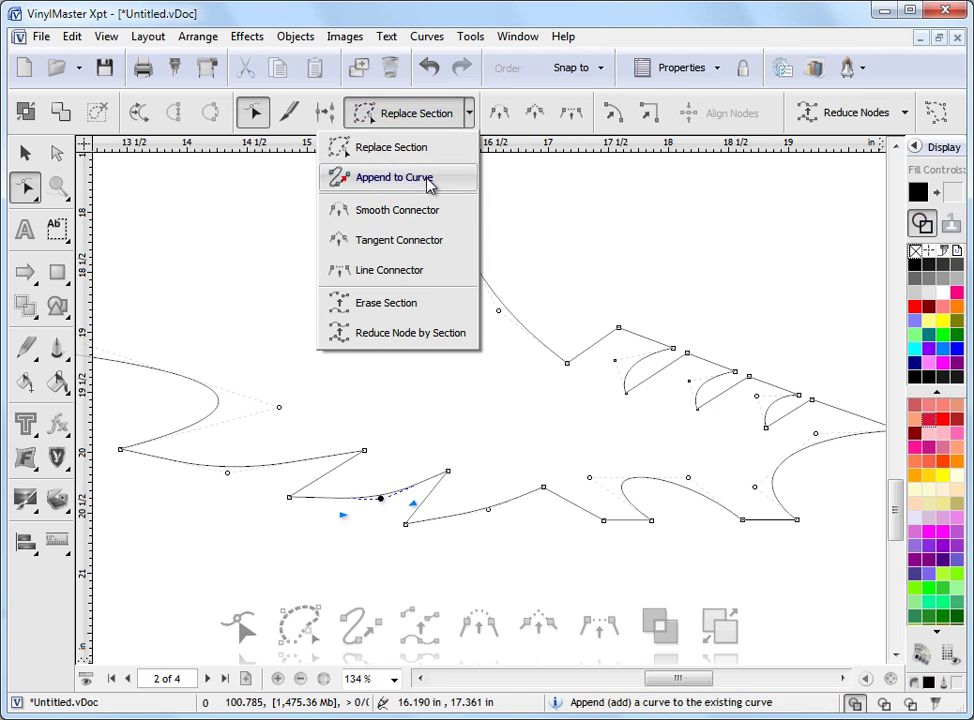
{"action": "left_click", "coordinate": [400, 278]}
{"action": "left_click", "coordinate": [120, 451]}
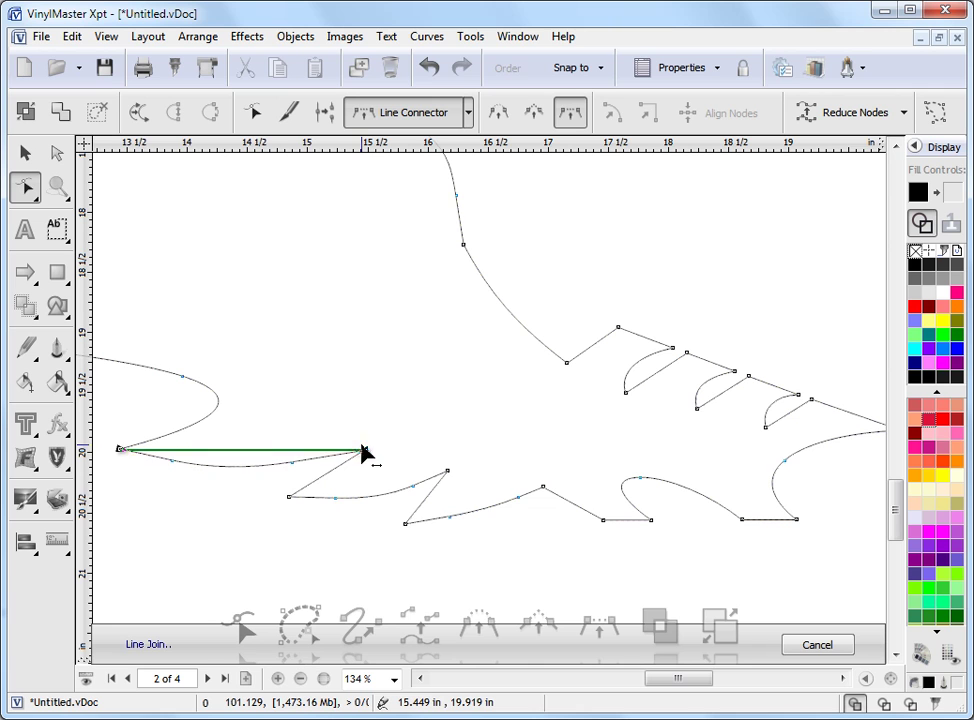
{"action": "left_click", "coordinate": [363, 451]}
{"action": "left_click", "coordinate": [289, 498]}
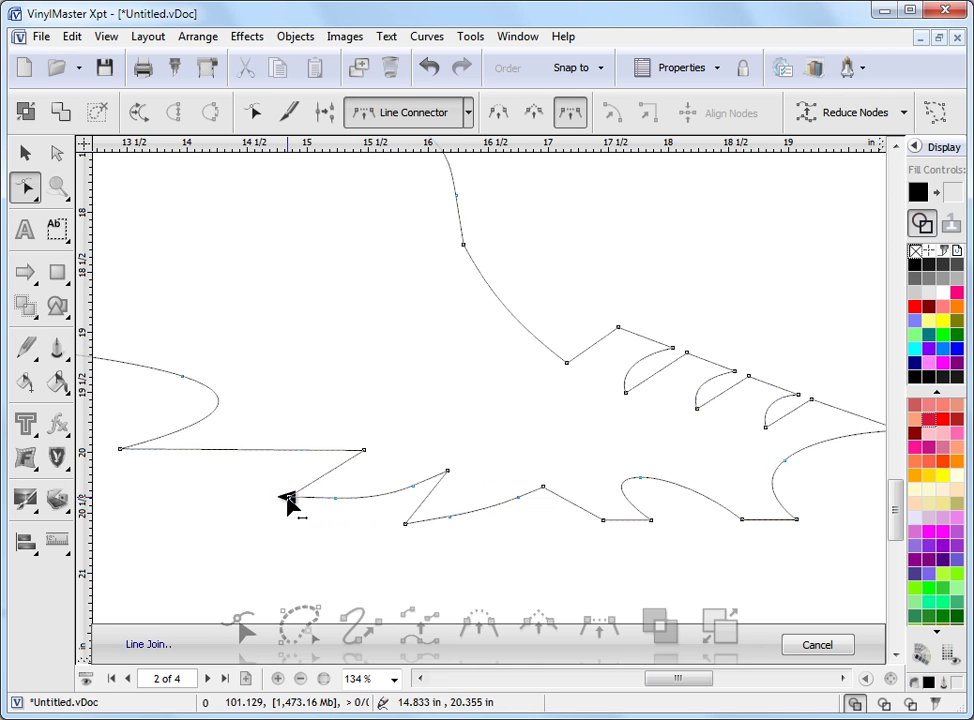
{"action": "left_click", "coordinate": [447, 472]}
{"action": "left_click", "coordinate": [405, 523]}
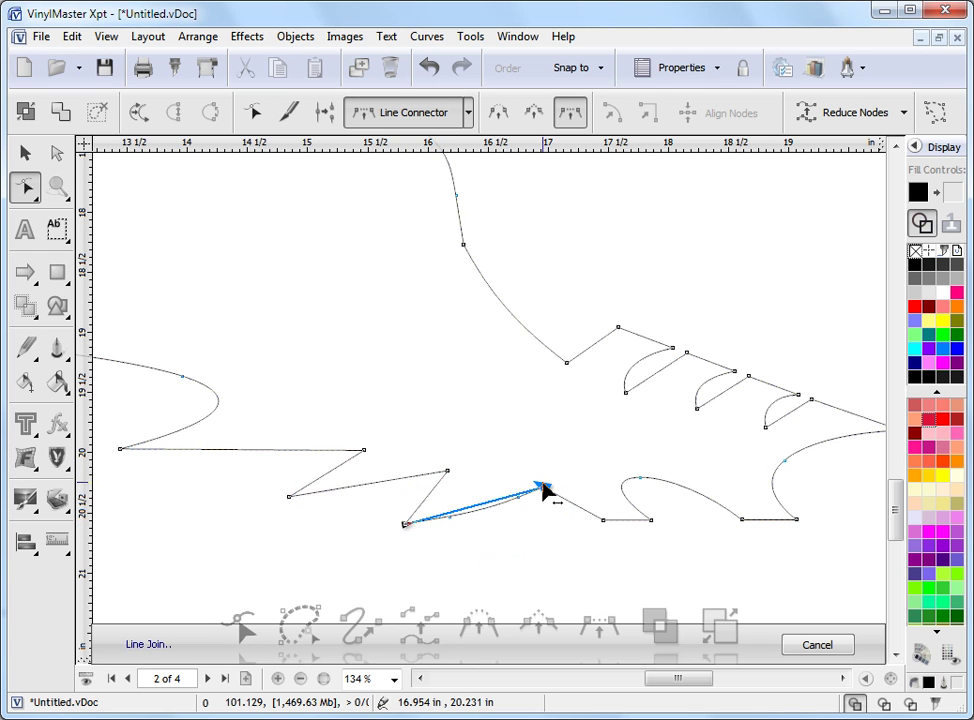
{"action": "left_click", "coordinate": [542, 487]}
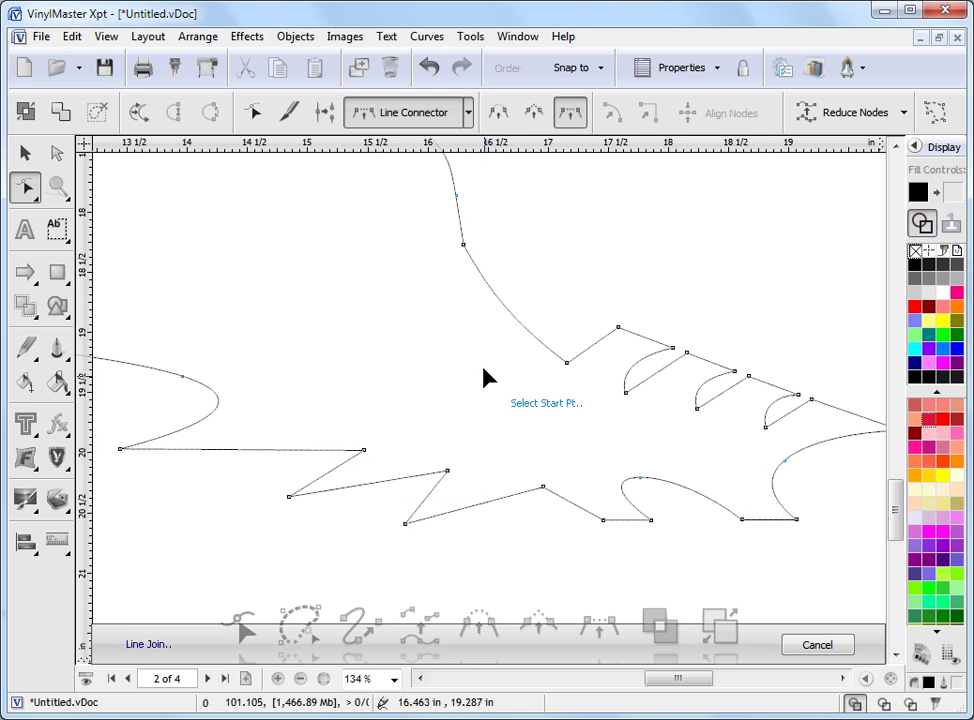
{"action": "left_click", "coordinate": [25, 152]}
Step: Bring the wing's left tip into view and open the wing curve in Node Edit
{"action": "left_click_drag", "start_coordinate": [672, 687], "coordinate": [609, 688]}
{"action": "scroll", "coordinate": [688, 510], "scroll_direction": "down", "scroll_amount": 3}
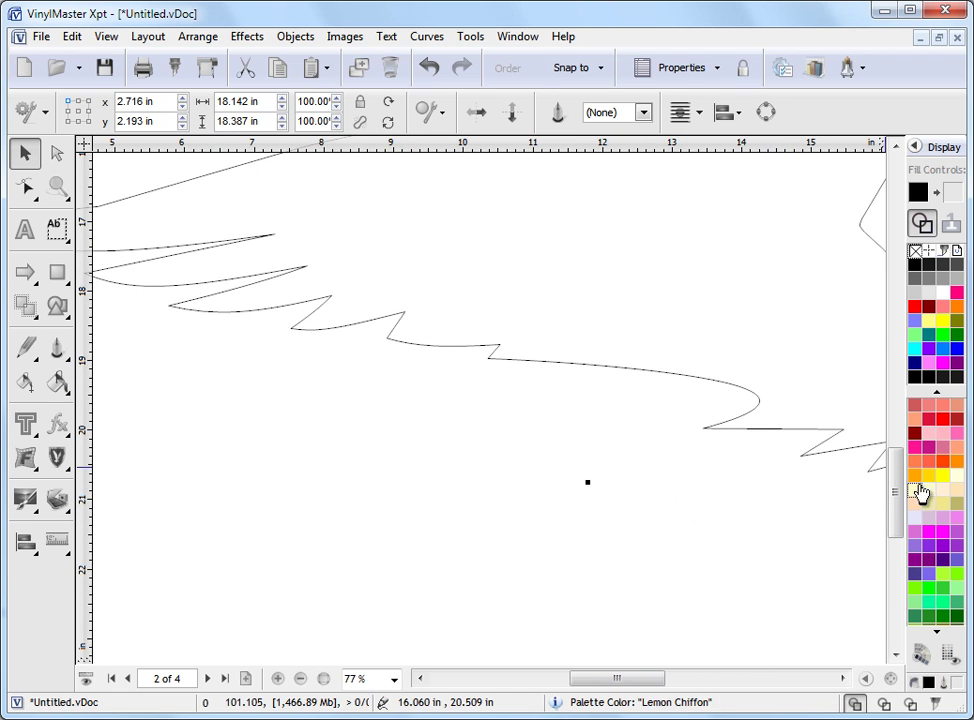
{"action": "scroll", "coordinate": [893, 513], "scroll_direction": "up", "scroll_amount": 3}
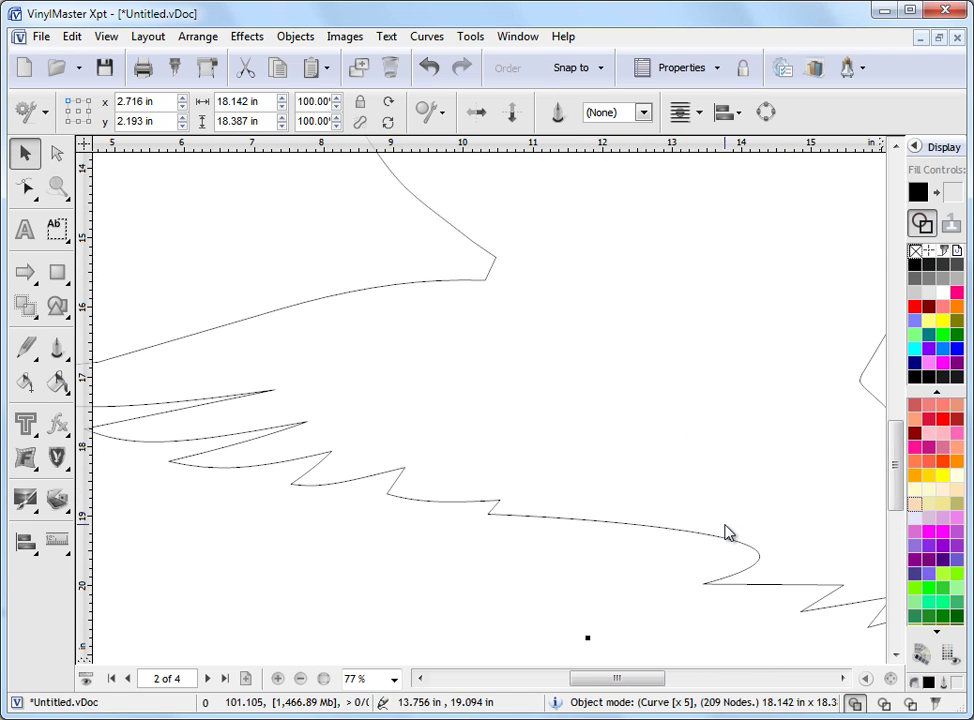
{"action": "left_click_drag", "start_coordinate": [896, 445], "coordinate": [898, 428]}
{"action": "left_click_drag", "start_coordinate": [654, 687], "coordinate": [624, 688]}
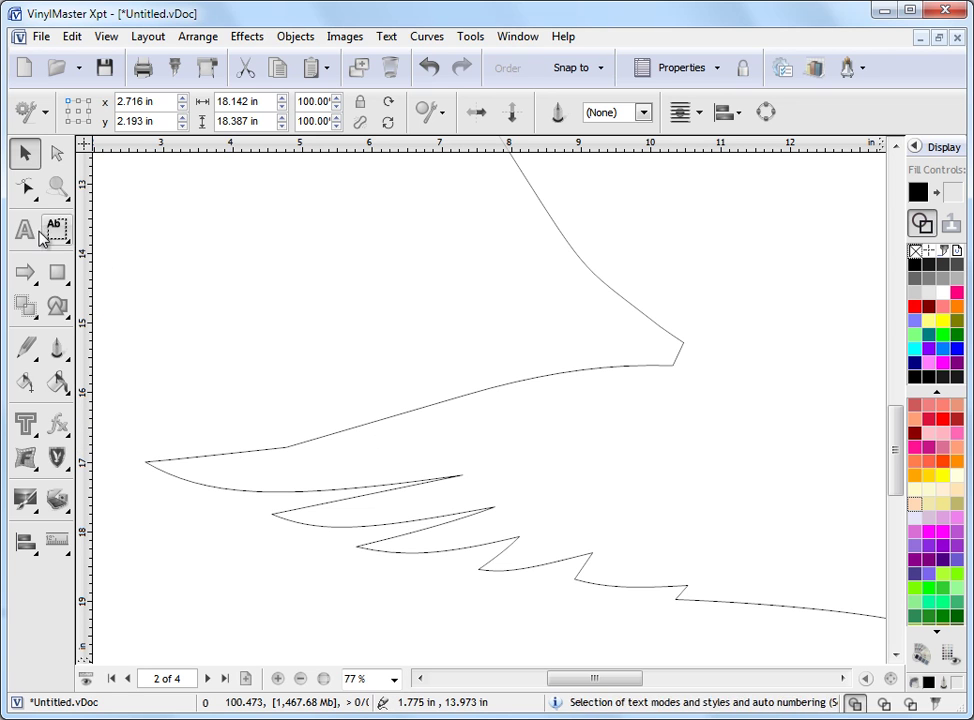
{"action": "left_click", "coordinate": [25, 190]}
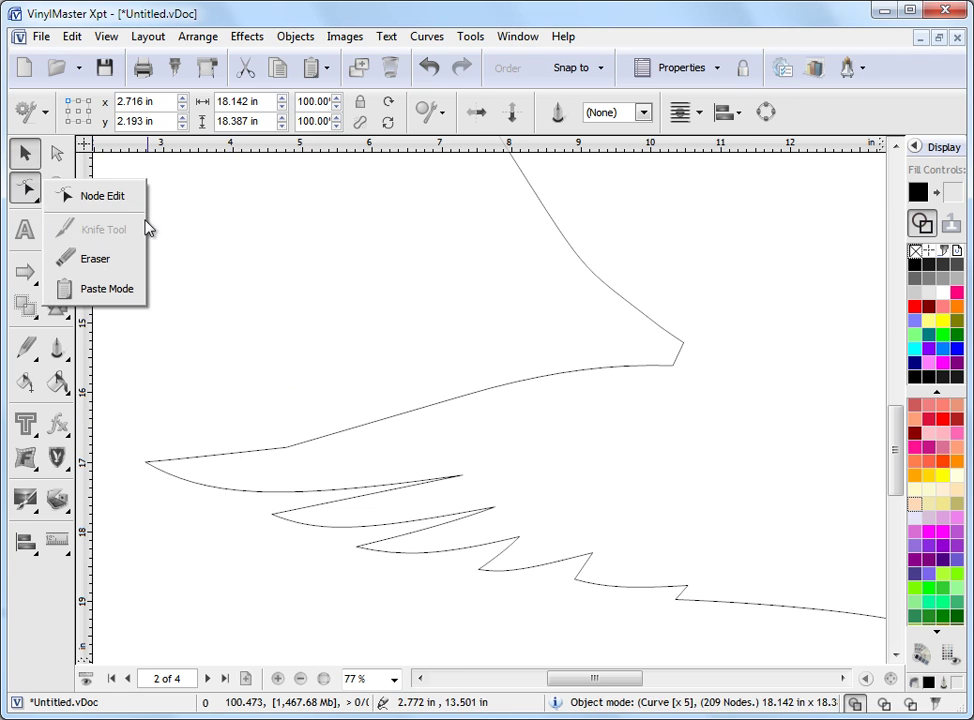
{"action": "left_click", "coordinate": [120, 197]}
{"action": "left_click", "coordinate": [339, 437]}
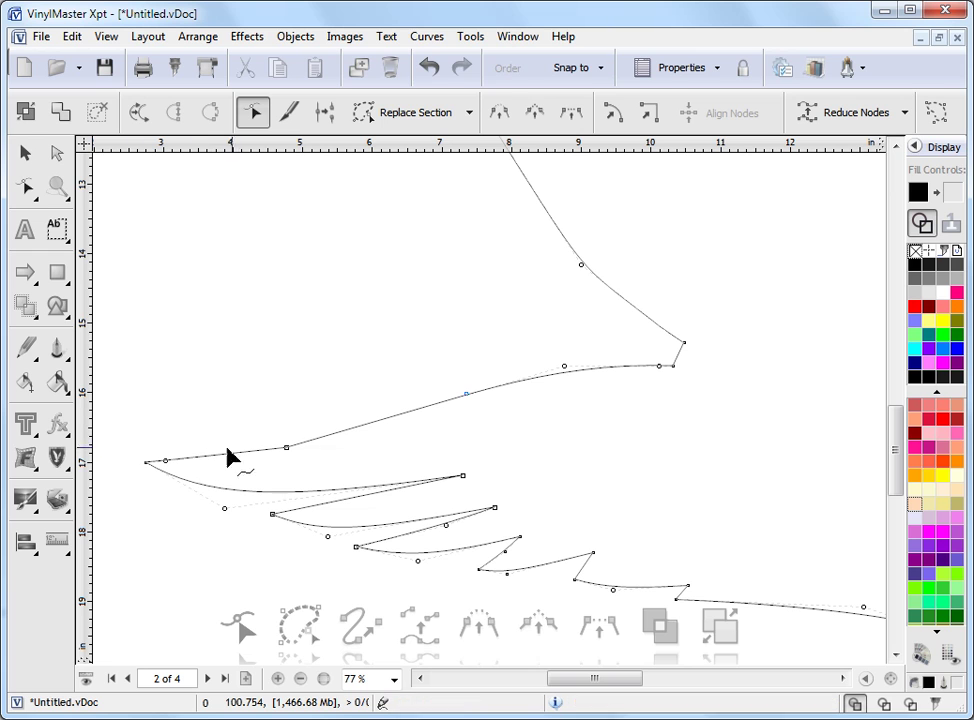
Step: Replace the wing tip's rough upper edge with a Smooth Connector section
{"action": "left_click", "coordinate": [469, 113]}
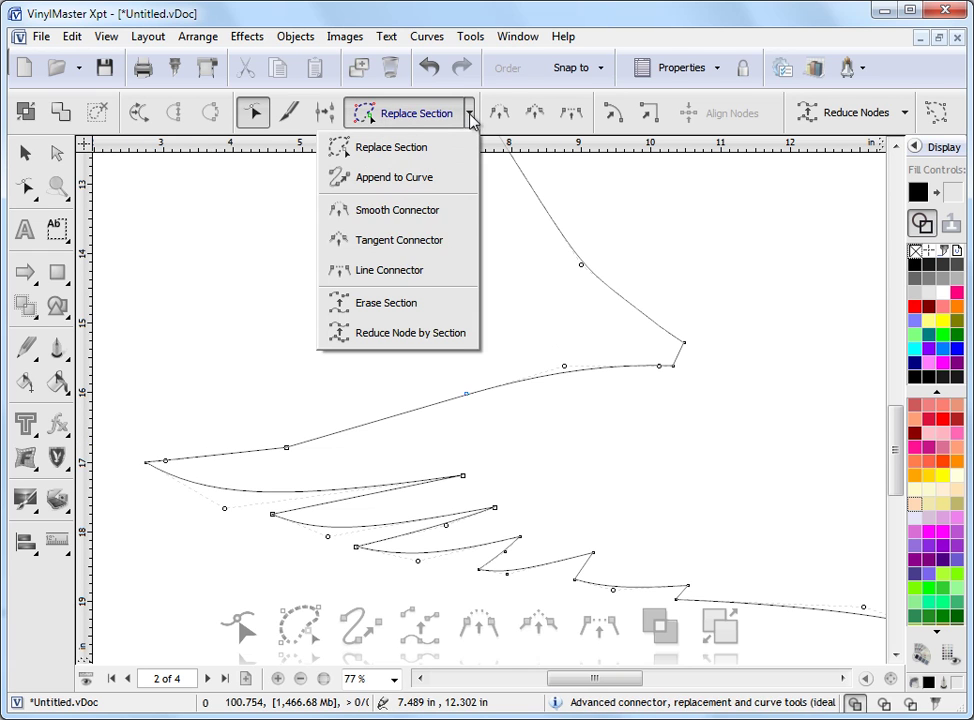
{"action": "left_click", "coordinate": [447, 218]}
{"action": "left_click", "coordinate": [158, 460]}
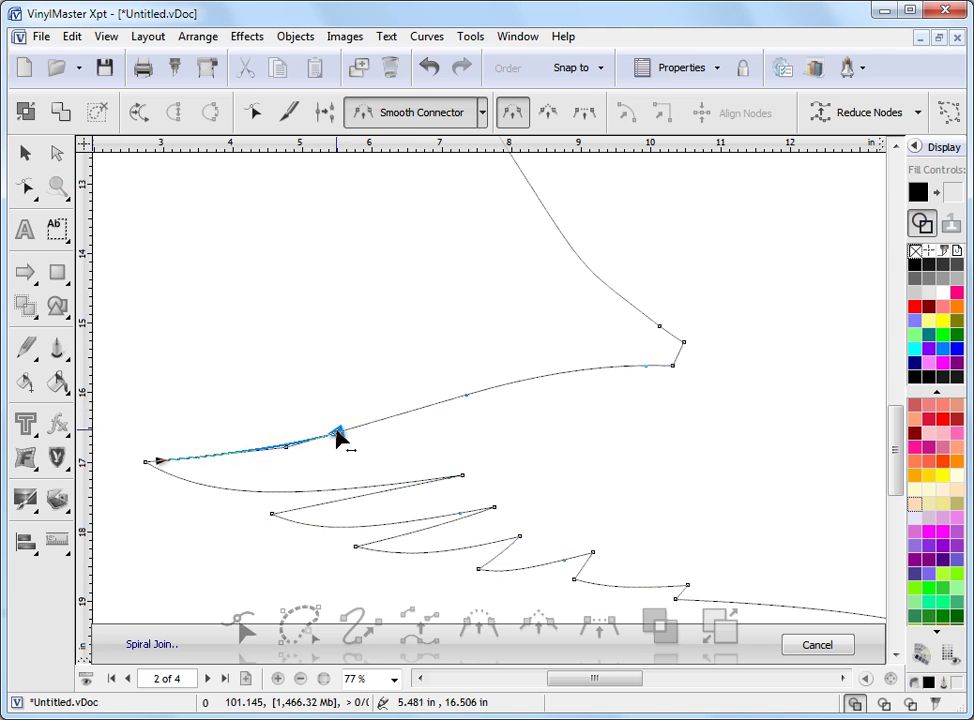
{"action": "left_click", "coordinate": [420, 412]}
{"action": "left_click", "coordinate": [334, 436]}
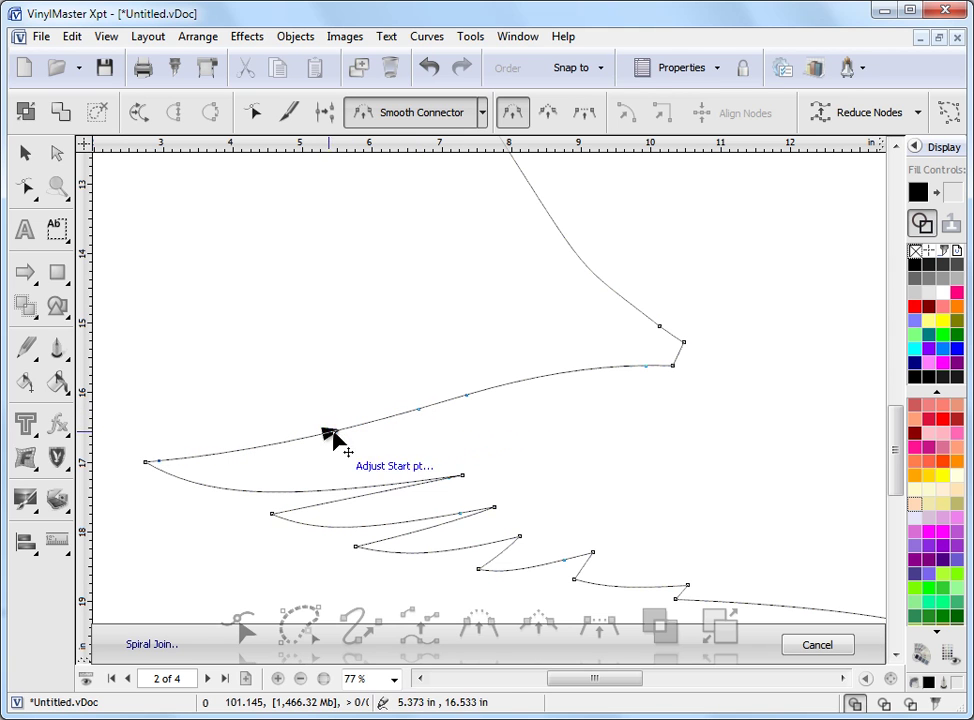
{"action": "left_click", "coordinate": [658, 367]}
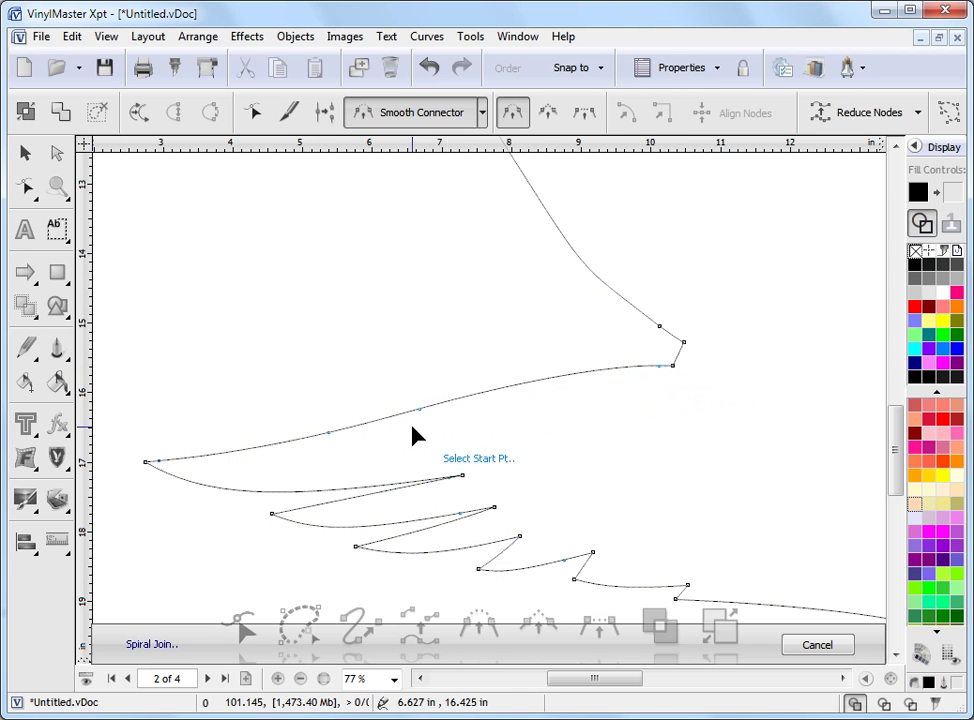
{"action": "left_click", "coordinate": [25, 153]}
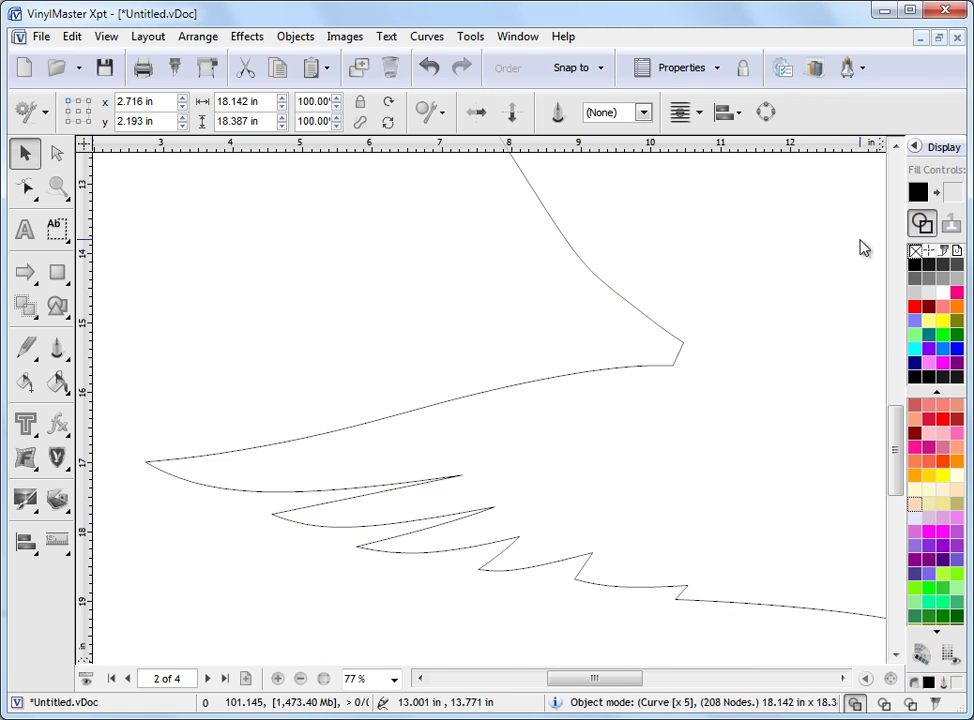
Step: Check the smoothed wing in solid fill, then fit the full page with F4 and deselect
{"action": "left_click", "coordinate": [916, 229]}
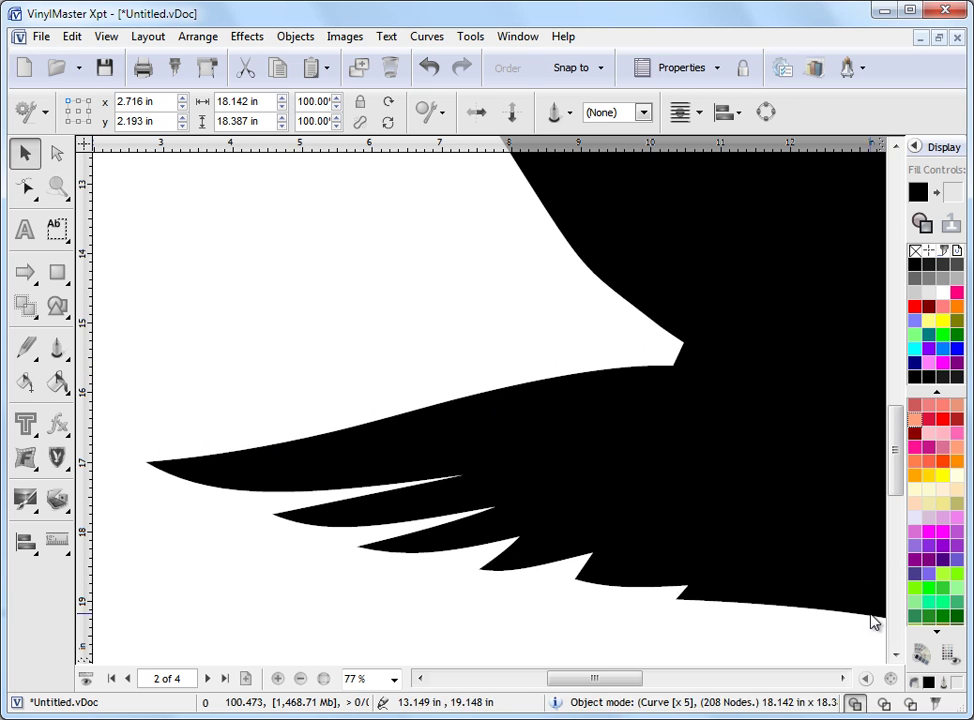
{"action": "left_click", "coordinate": [856, 707]}
{"action": "left_click", "coordinate": [856, 707]}
{"action": "left_click_drag", "start_coordinate": [895, 470], "coordinate": [878, 404]}
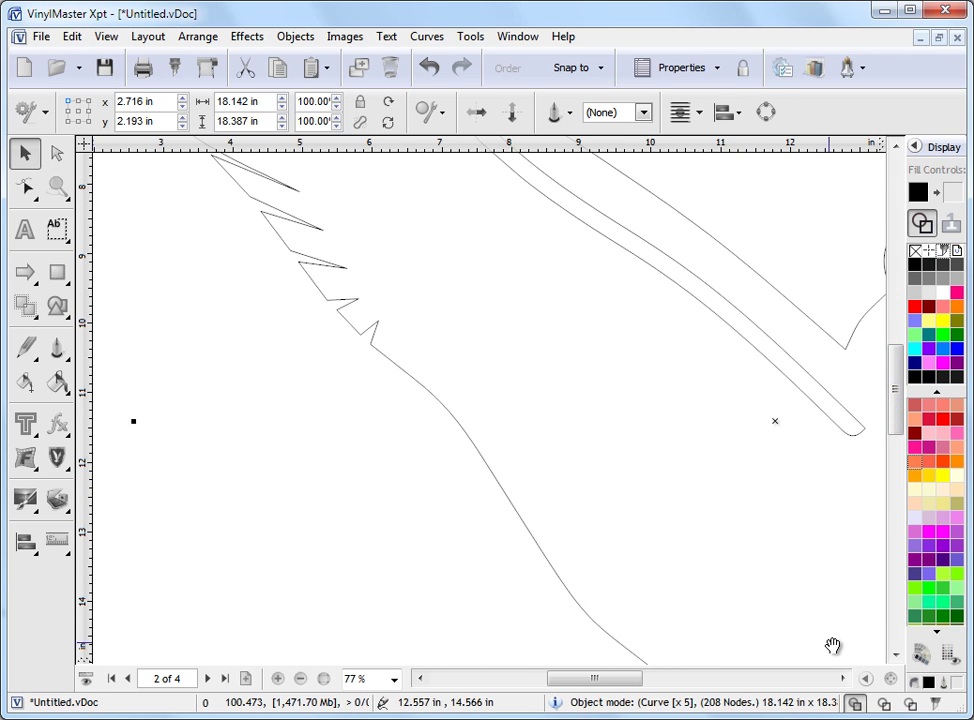
{"action": "key", "text": "F4"}
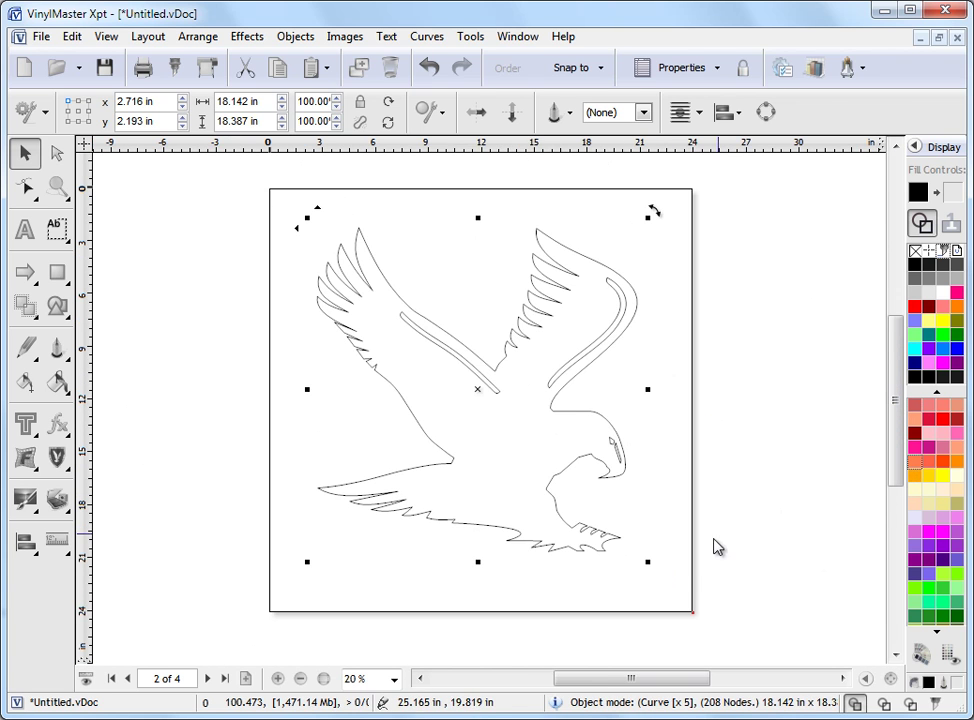
{"action": "left_click", "coordinate": [742, 513]}
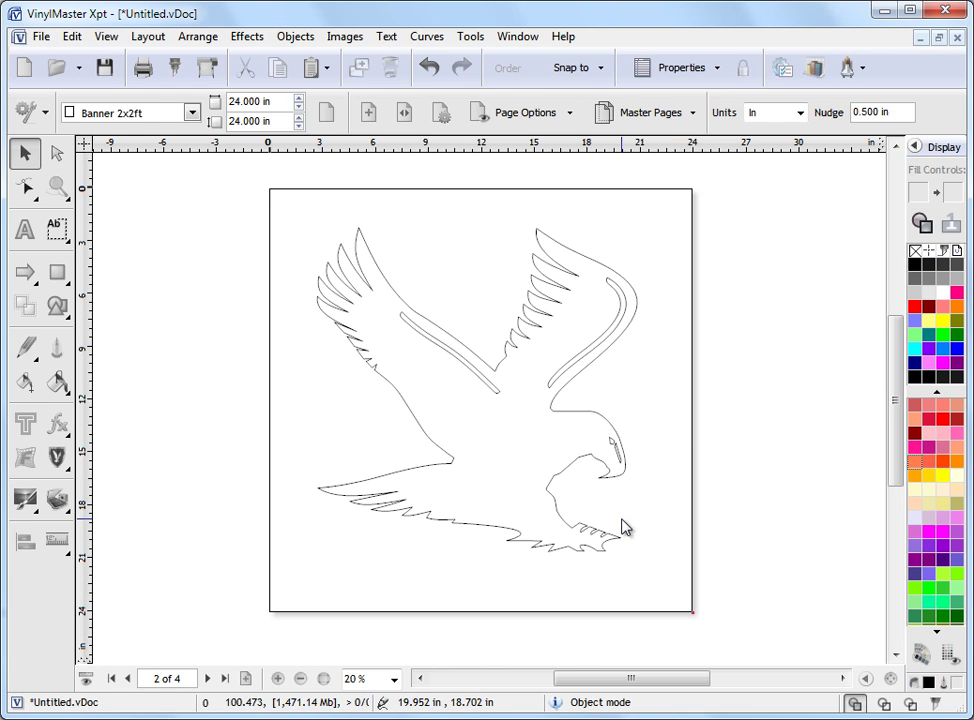
Step: Go to page 3 and zoom in on the 'cn' letter join in outline view
{"action": "left_click", "coordinate": [207, 678]}
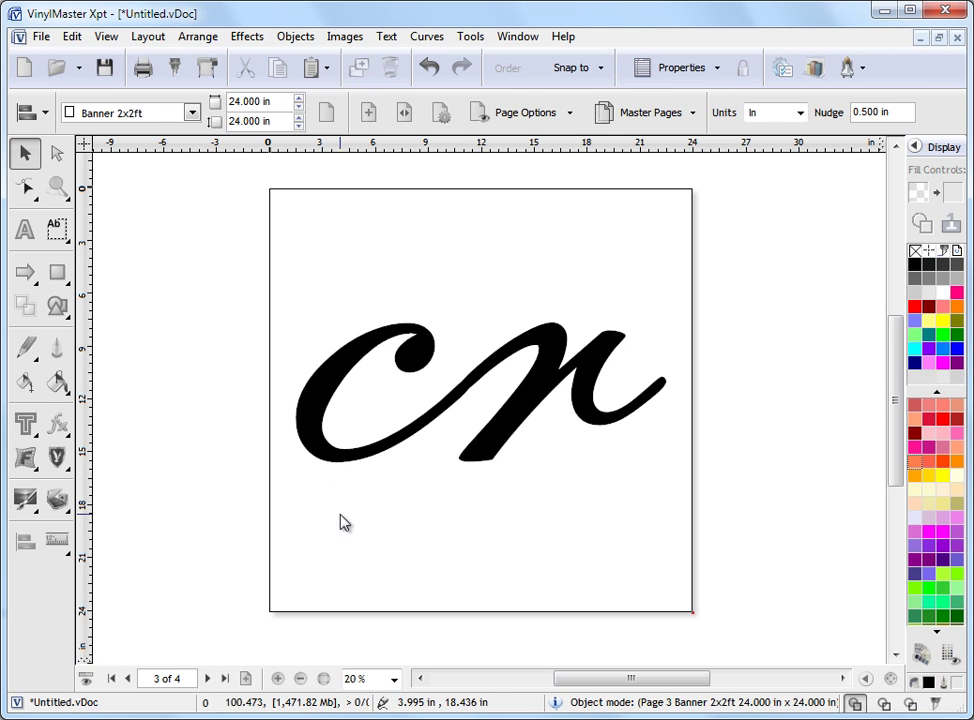
{"action": "left_click", "coordinate": [883, 703]}
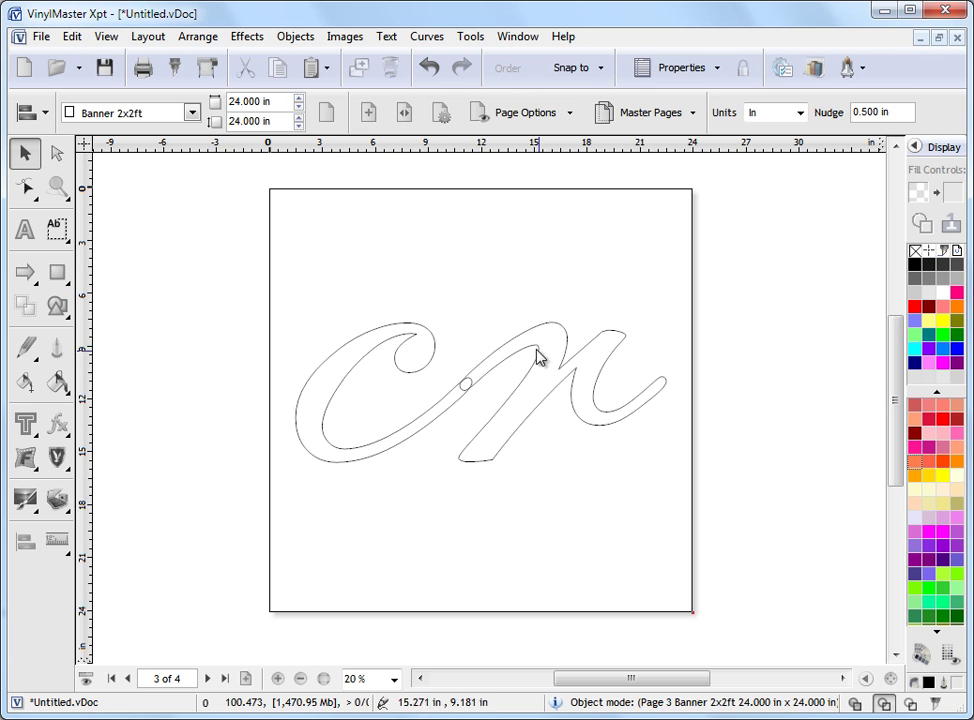
{"action": "left_click", "coordinate": [57, 186]}
{"action": "left_click_drag", "start_coordinate": [445, 363], "coordinate": [484, 396]}
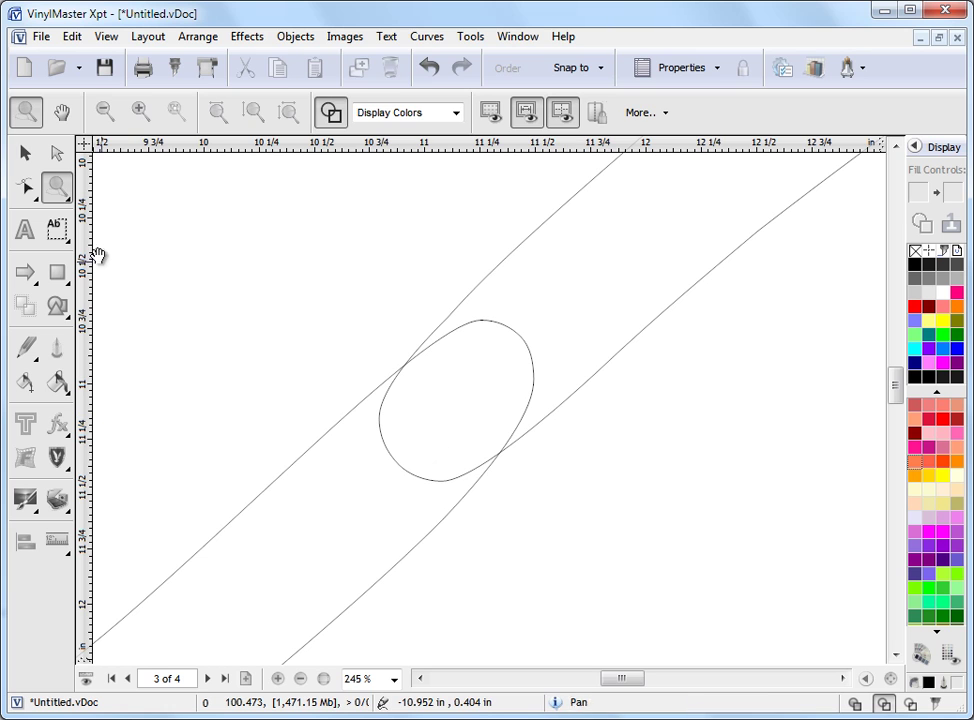
Step: Restore solid fill and zoom out to show all the Embassy BT lettering, nothing selected
{"action": "left_click", "coordinate": [24, 152]}
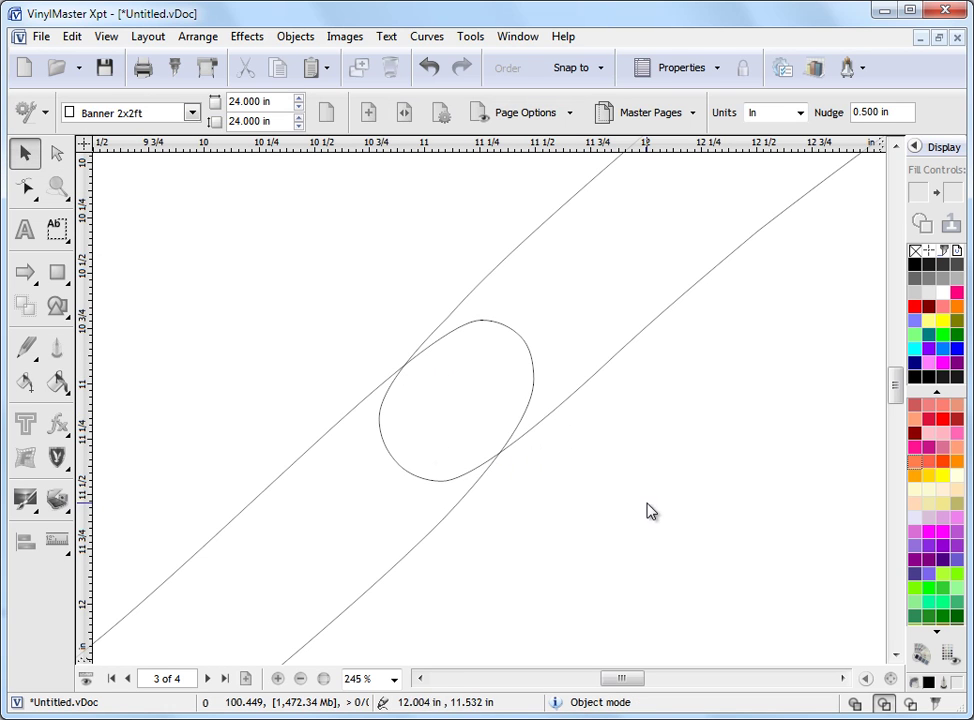
{"action": "left_click", "coordinate": [615, 340]}
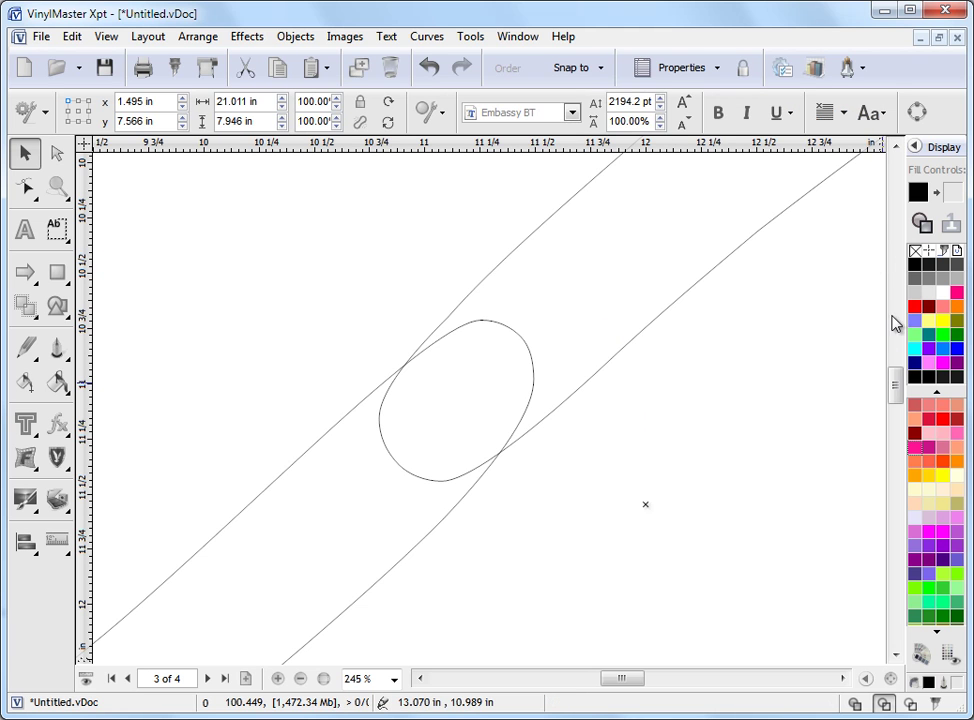
{"action": "left_click", "coordinate": [855, 704]}
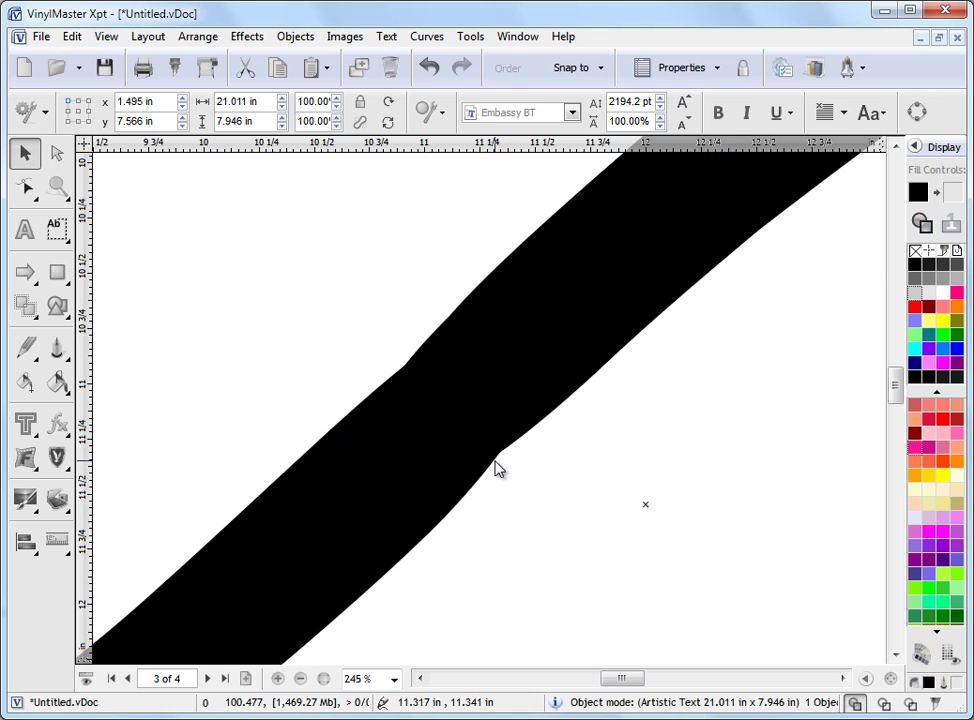
{"action": "left_click", "coordinate": [889, 679]}
{"action": "left_click", "coordinate": [686, 440]}
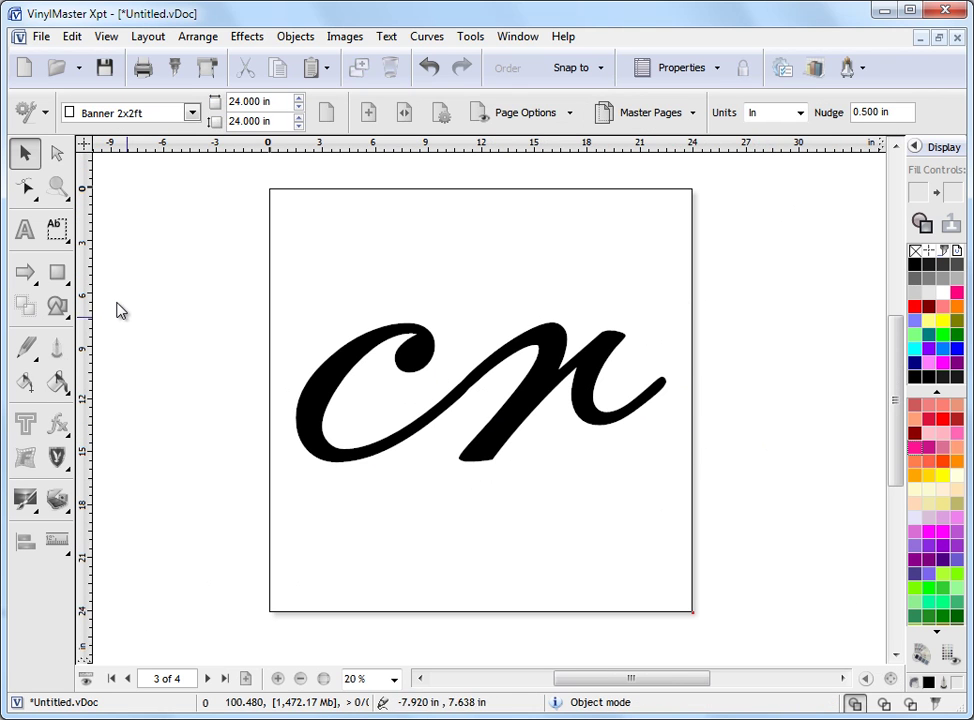
Step: Convert the Embassy BT 'cn' text into a 21.011 × 7.946 in group of curves
{"action": "left_click", "coordinate": [57, 187]}
{"action": "left_click_drag", "start_coordinate": [282, 295], "coordinate": [690, 508]}
{"action": "left_click", "coordinate": [25, 152]}
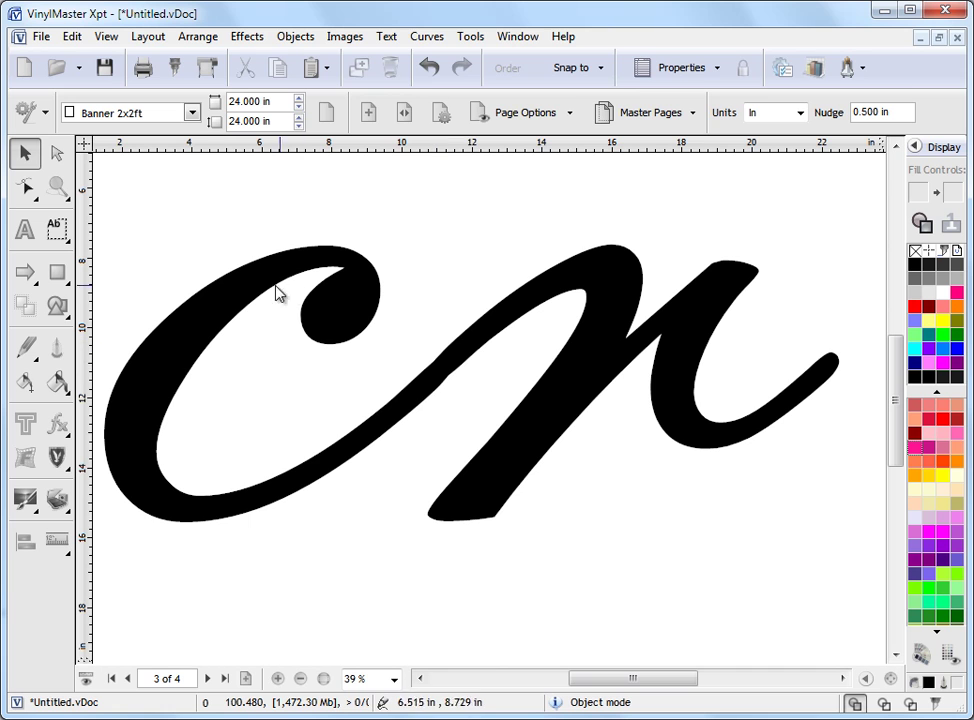
{"action": "left_click", "coordinate": [519, 450]}
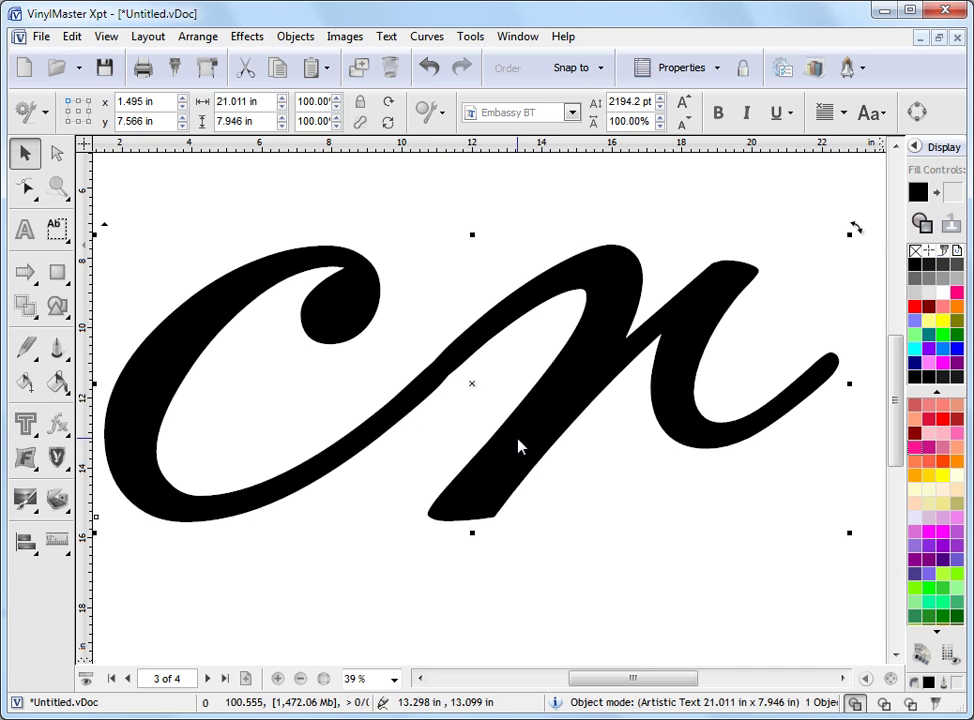
{"action": "left_click", "coordinate": [428, 37]}
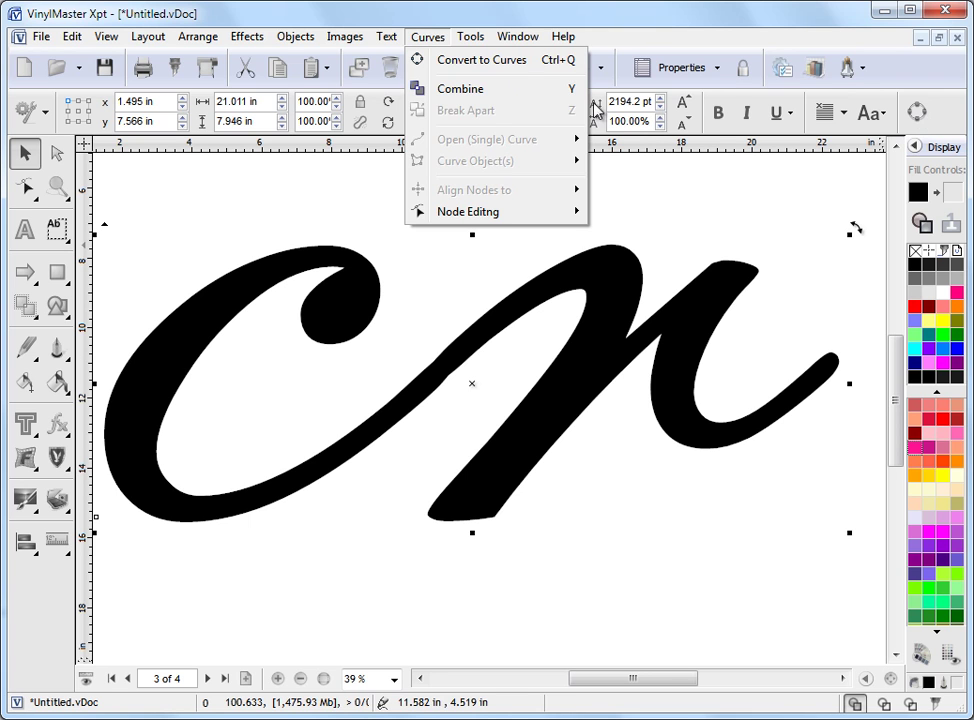
{"action": "left_click", "coordinate": [484, 60]}
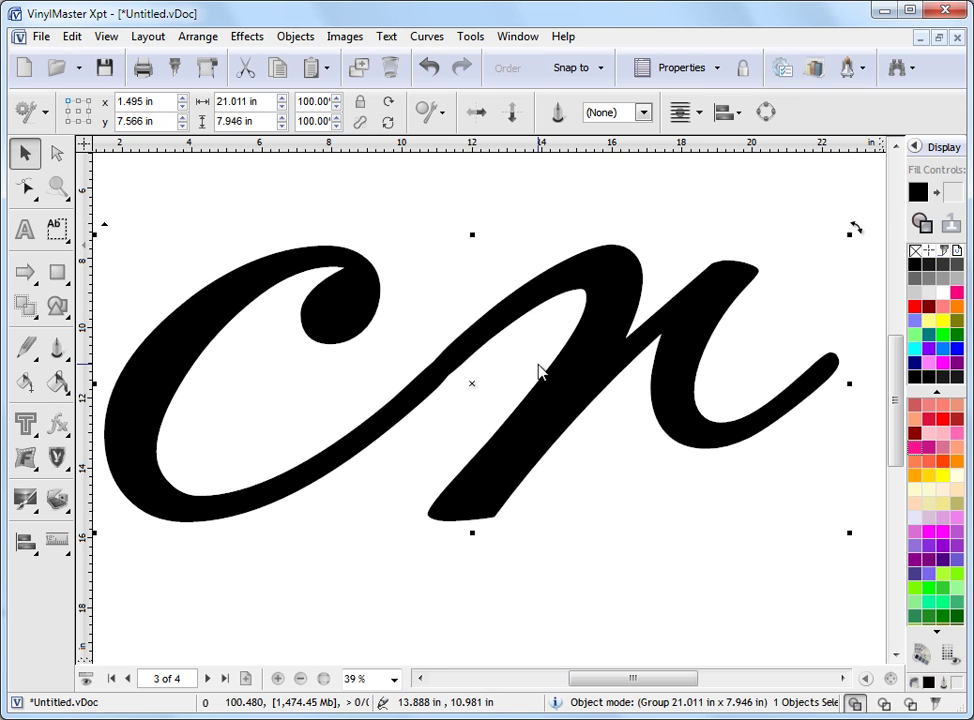
Step: Switch to wireframe and ungroup the lettering into separate letter curves
{"action": "left_click", "coordinate": [921, 222]}
{"action": "left_click", "coordinate": [620, 606]}
{"action": "left_click", "coordinate": [520, 489]}
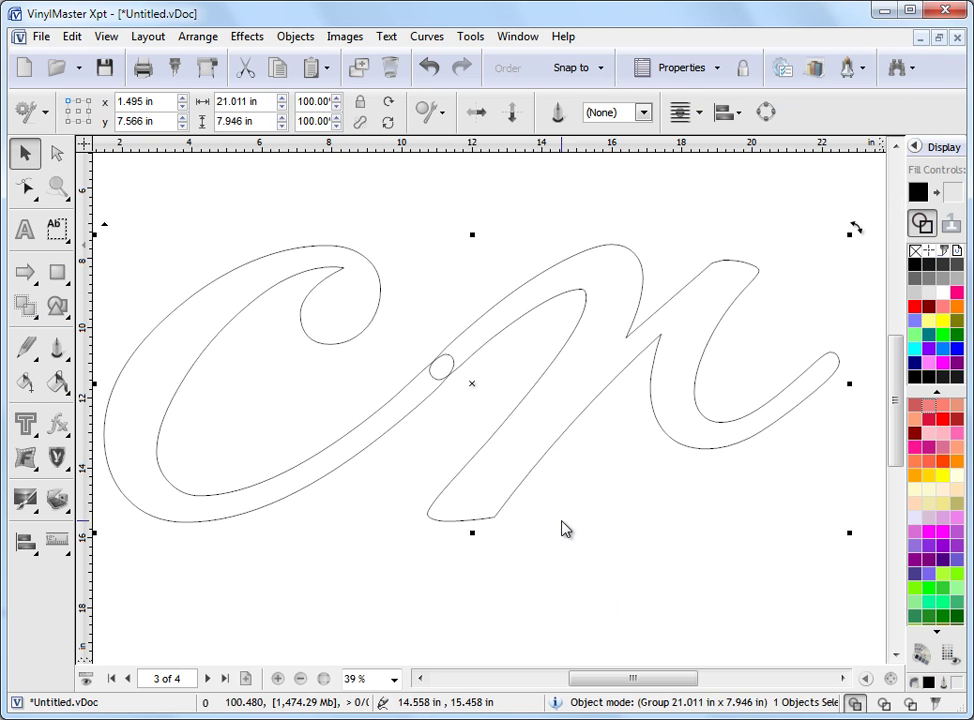
{"action": "left_click", "coordinate": [198, 37]}
{"action": "left_click", "coordinate": [234, 186]}
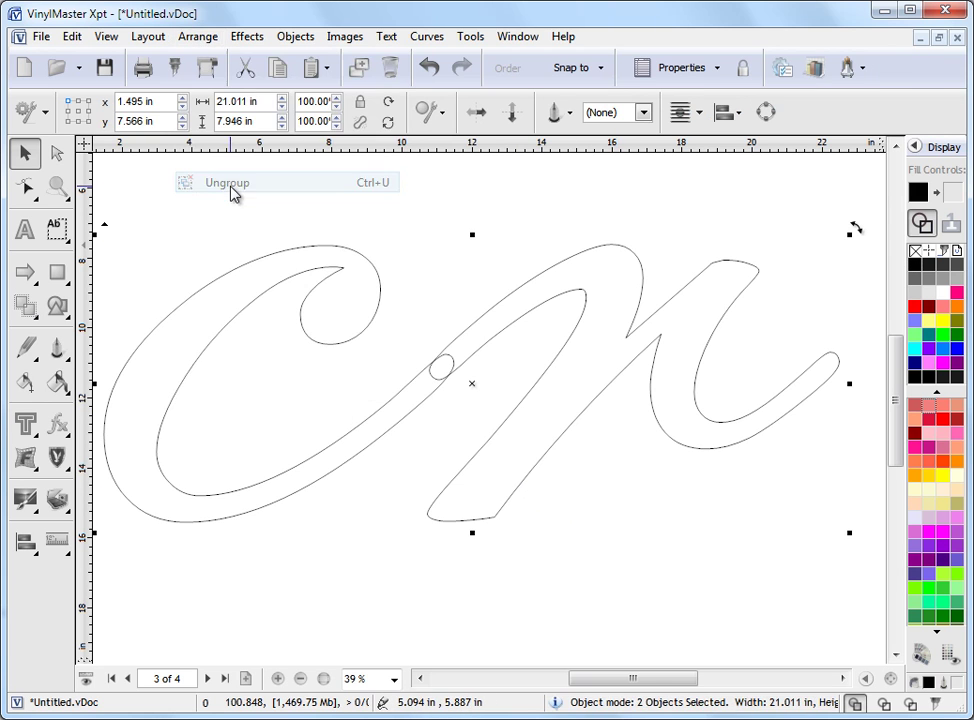
Step: Select the 33-node 'c' outline alone and open it in Node Edit
{"action": "left_click", "coordinate": [350, 561]}
{"action": "left_click", "coordinate": [383, 302]}
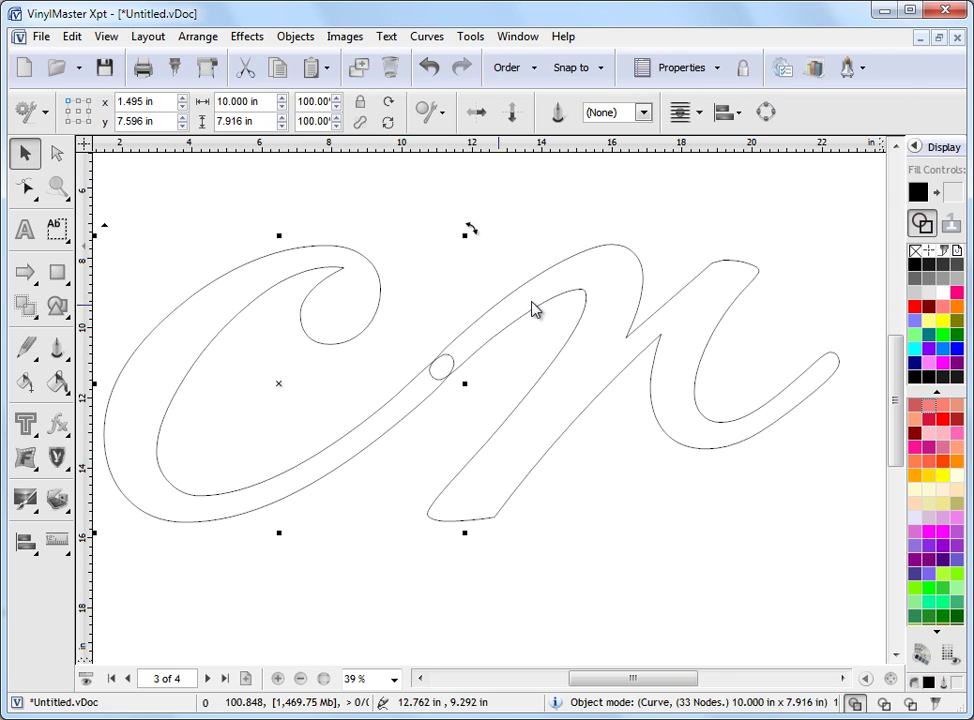
{"action": "left_click", "coordinate": [585, 304]}
{"action": "left_click", "coordinate": [617, 369]}
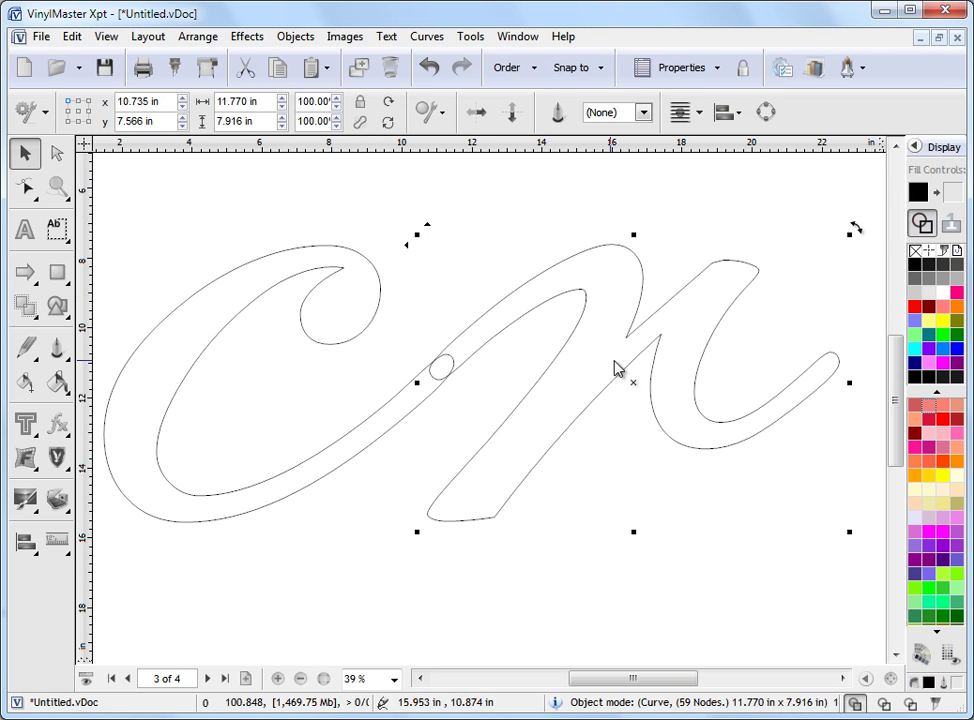
{"action": "left_click", "coordinate": [330, 285]}
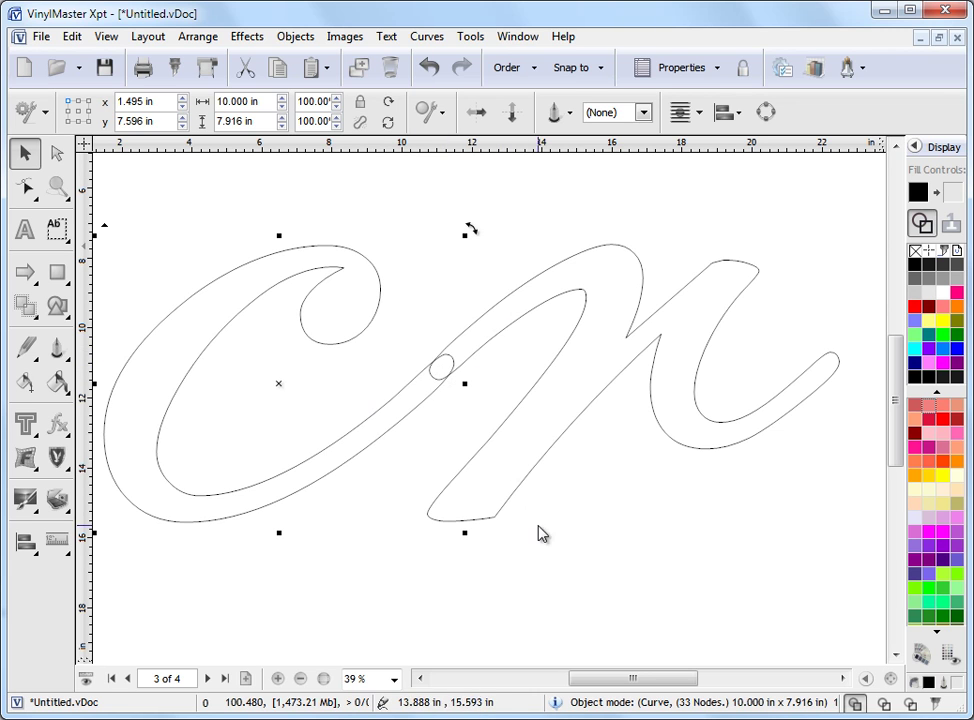
{"action": "left_click", "coordinate": [437, 370]}
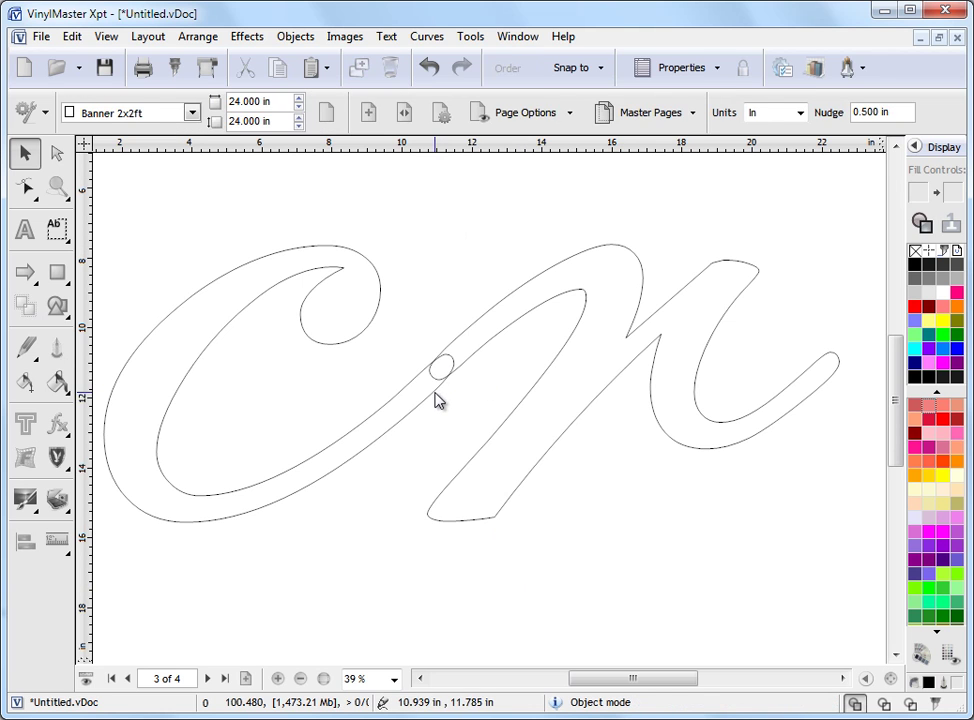
{"action": "left_click", "coordinate": [435, 401]}
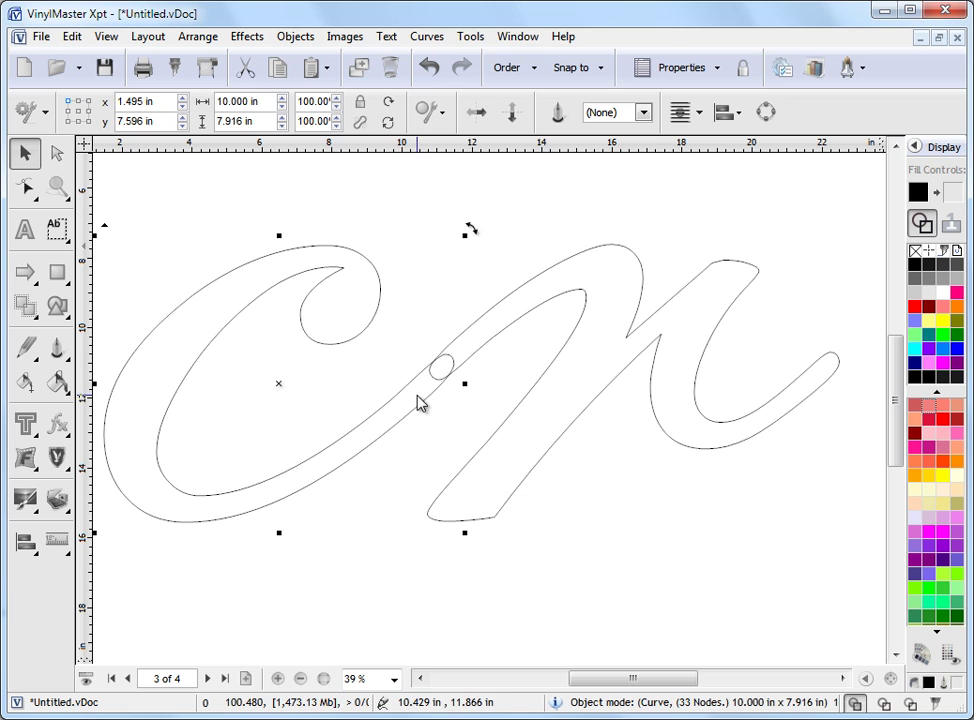
{"action": "left_click", "coordinate": [25, 186]}
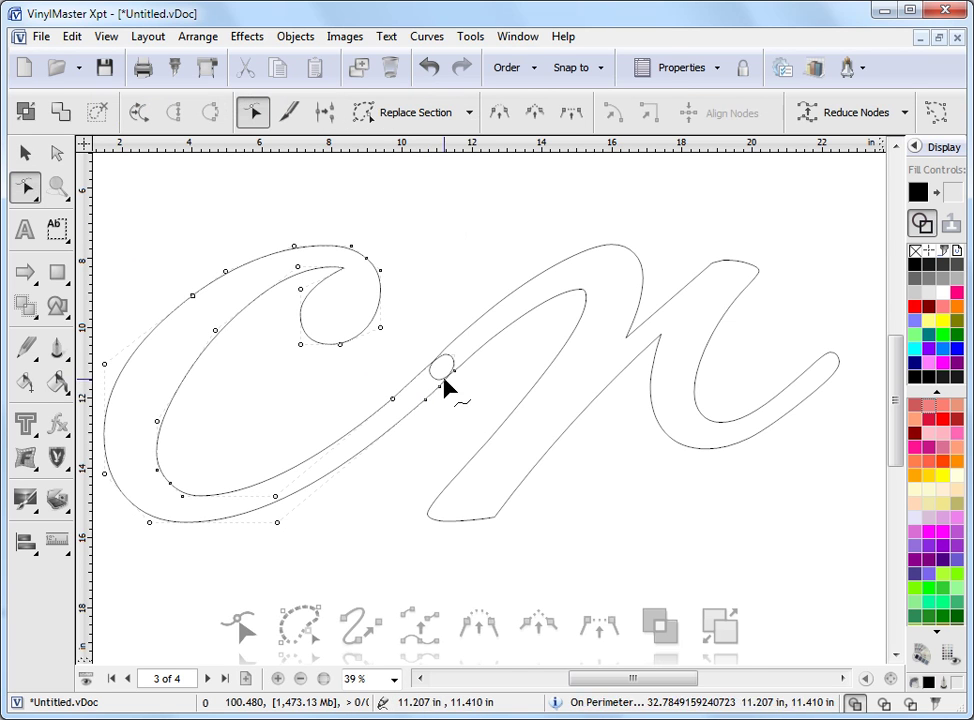
Step: Slice through the rough stroke joining the C to the n with the Knife tool
{"action": "left_click", "coordinate": [290, 113]}
{"action": "mouse_move", "coordinate": [405, 362]}
{"action": "left_mouse_down"}
{"action": "mouse_move", "coordinate": [446, 423]}
{"action": "mouse_move", "coordinate": [485, 328]}
{"action": "left_mouse_up"}
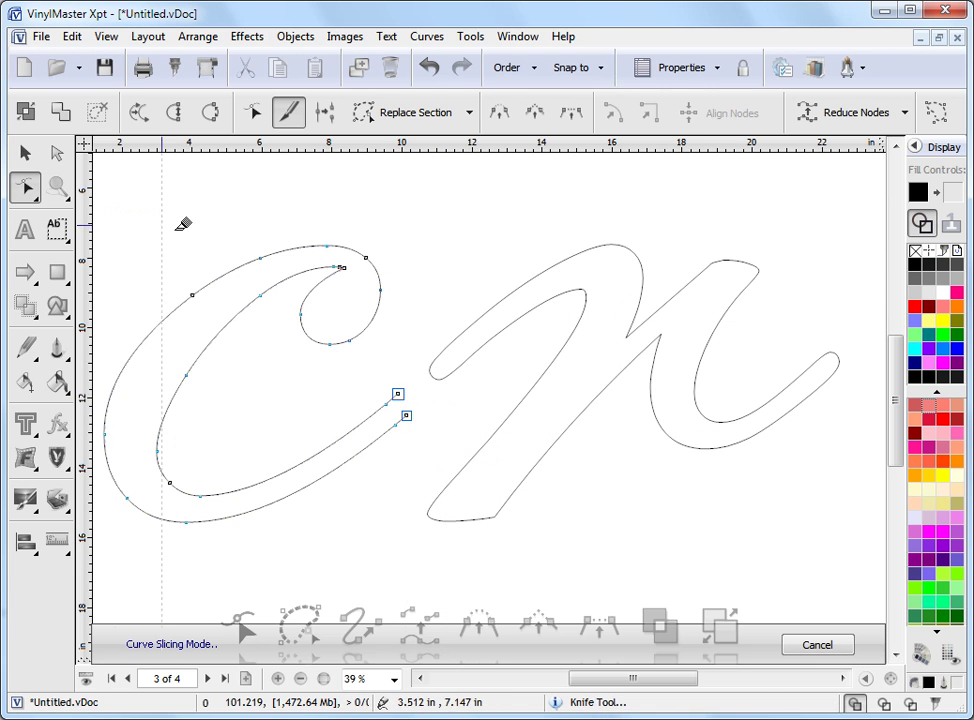
{"action": "left_click", "coordinate": [25, 152]}
Step: Cut away the rough left end of the n, leaving it open
{"action": "left_click", "coordinate": [531, 290]}
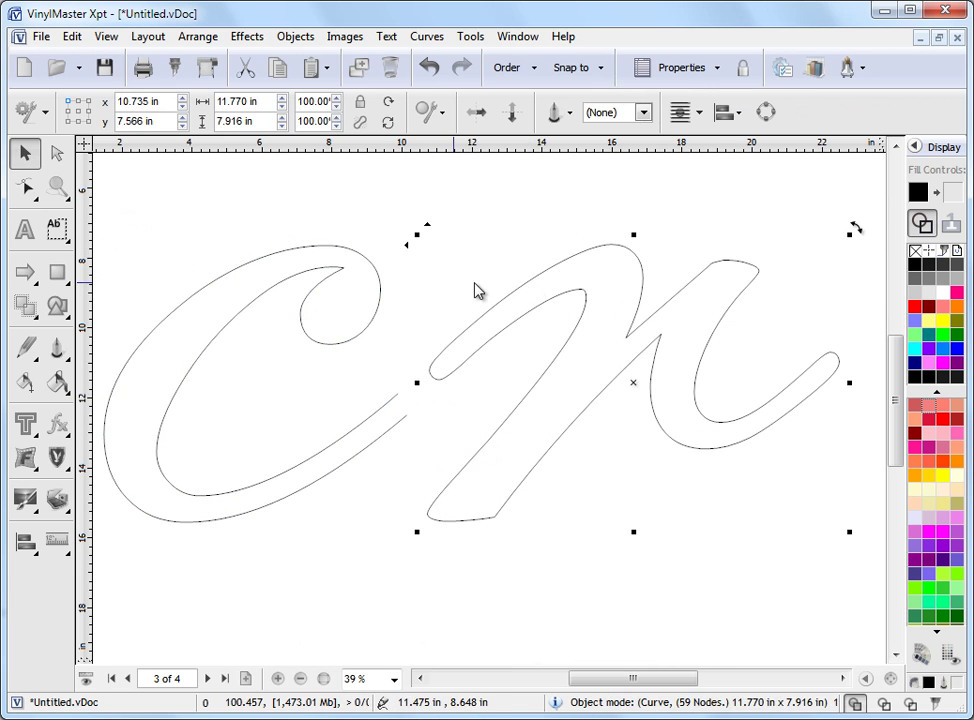
{"action": "left_click", "coordinate": [25, 187]}
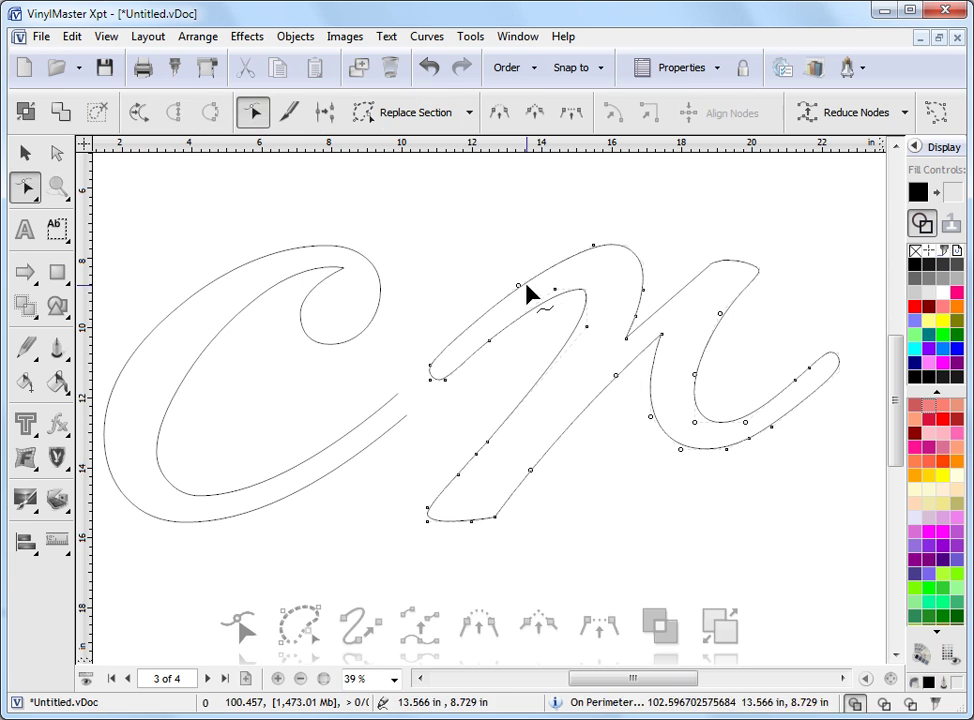
{"action": "left_click", "coordinate": [289, 113]}
{"action": "mouse_move", "coordinate": [460, 325]}
{"action": "left_mouse_down"}
{"action": "mouse_move", "coordinate": [487, 388]}
{"action": "mouse_move", "coordinate": [500, 350]}
{"action": "left_mouse_up"}
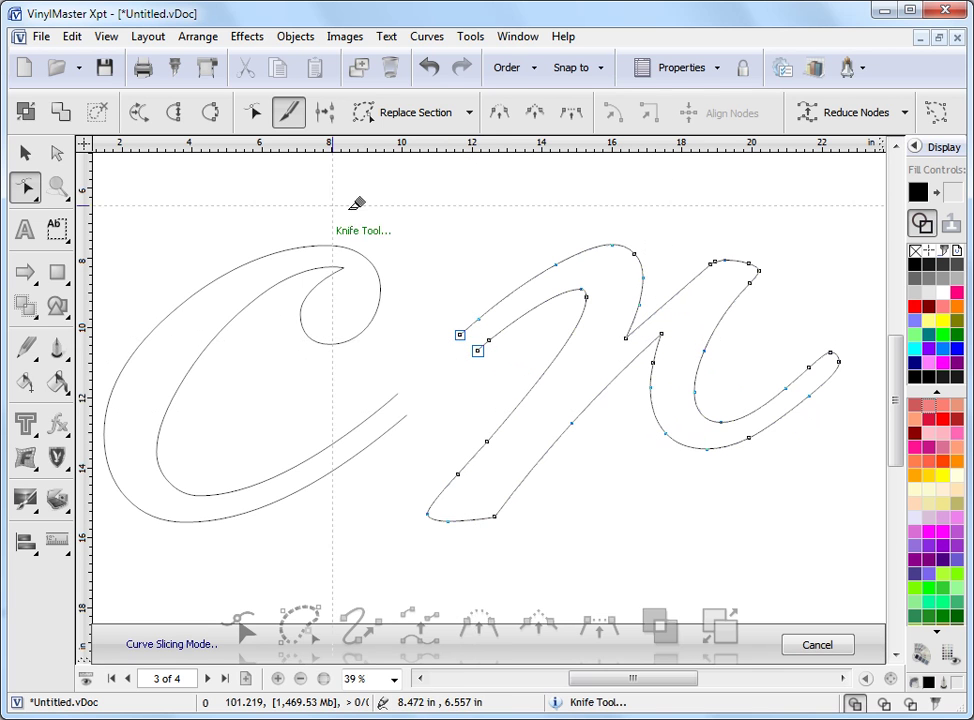
Step: Select both the C and the n with the Pick tool
{"action": "left_click", "coordinate": [25, 152]}
{"action": "left_click", "coordinate": [376, 316]}
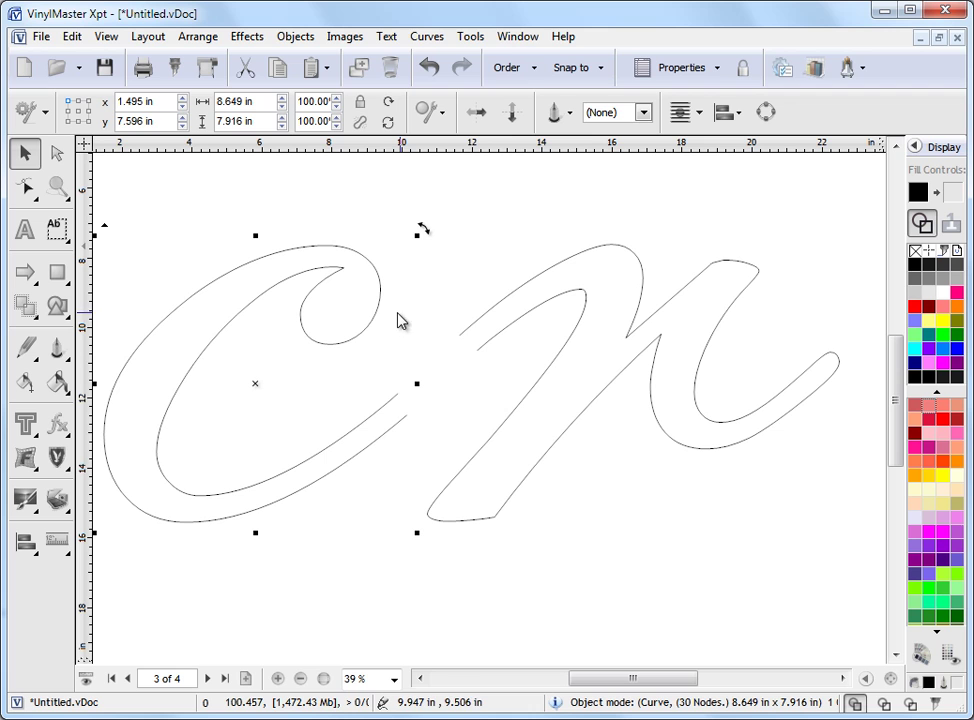
{"action": "left_click", "coordinate": [521, 320], "text": "shift"}
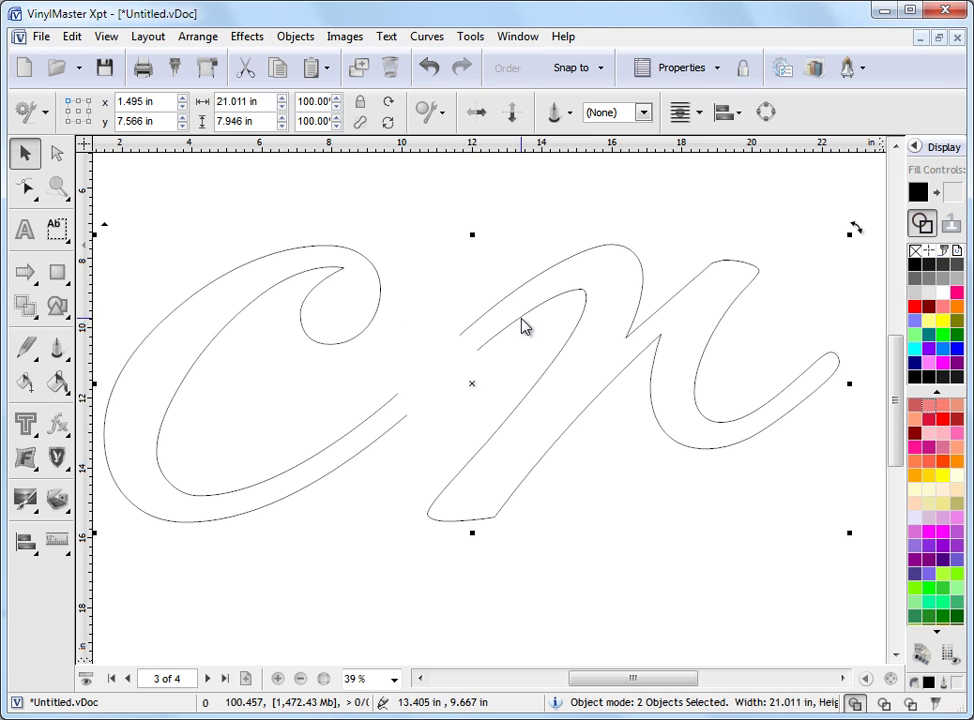
Step: Combine the C and n into one curve and show it as wireframe outlines
{"action": "left_click", "coordinate": [430, 37]}
{"action": "left_click", "coordinate": [444, 89]}
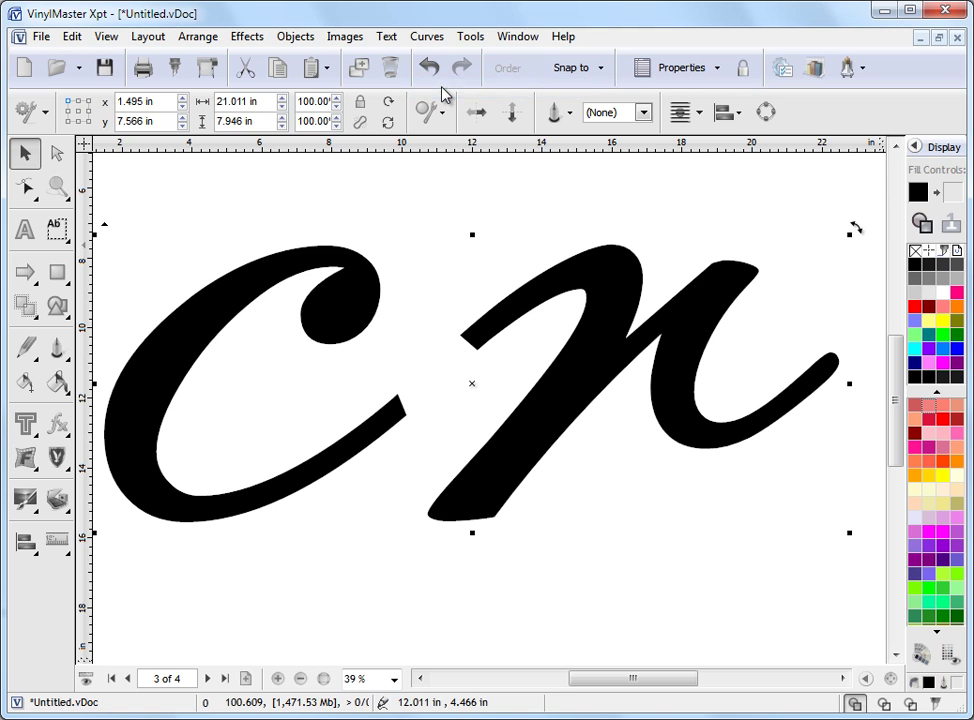
{"action": "left_click", "coordinate": [922, 223]}
Step: Deselect, then display the C's nodes in Node Edit, including its open cut ends
{"action": "left_click", "coordinate": [640, 577]}
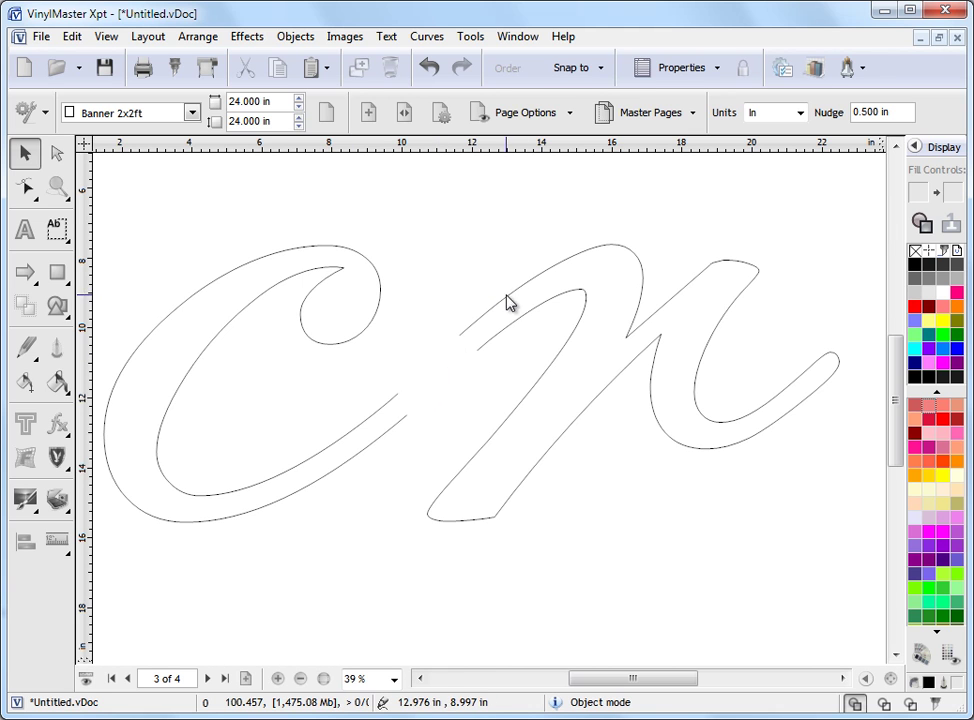
{"action": "left_click", "coordinate": [27, 188]}
{"action": "left_click", "coordinate": [308, 464]}
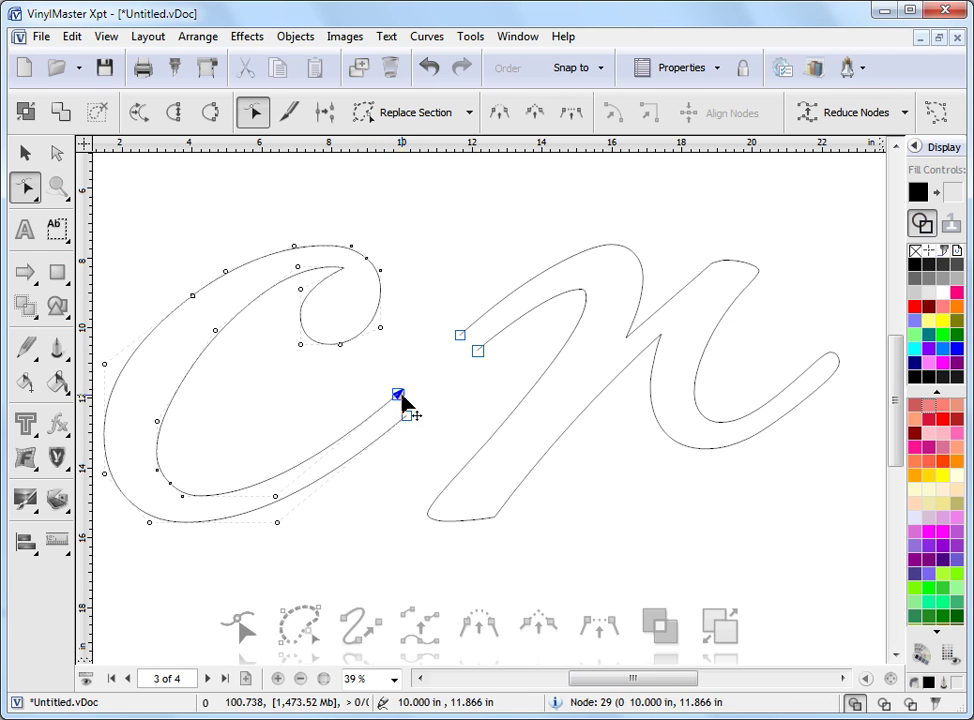
Step: Bridge the C's and n's outer strokes with a Smooth Connector section
{"action": "left_click", "coordinate": [398, 395]}
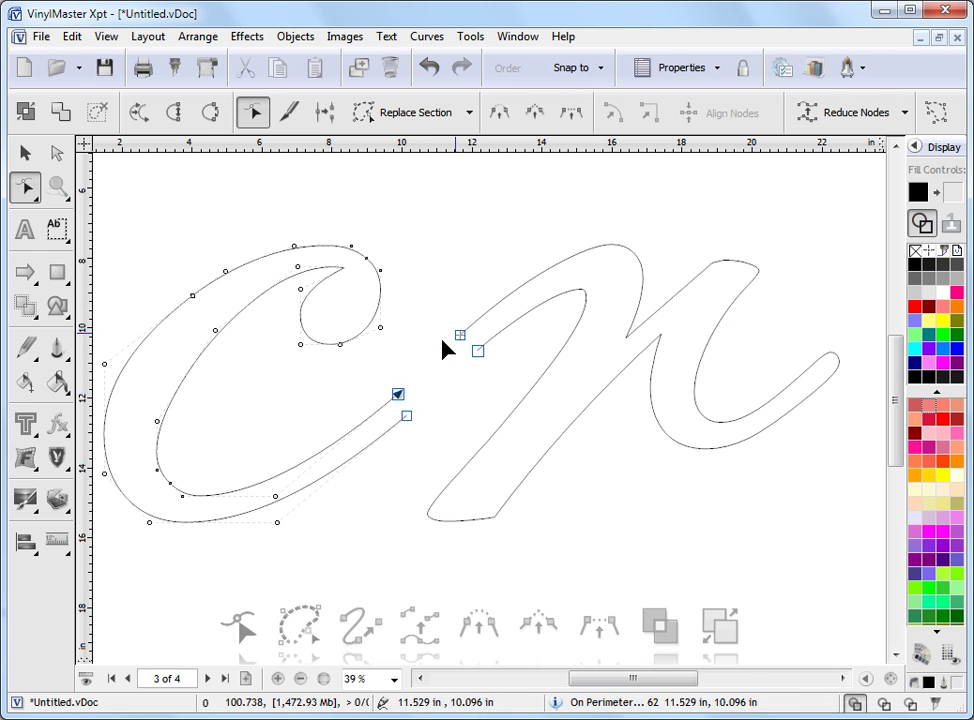
{"action": "left_click", "coordinate": [469, 112]}
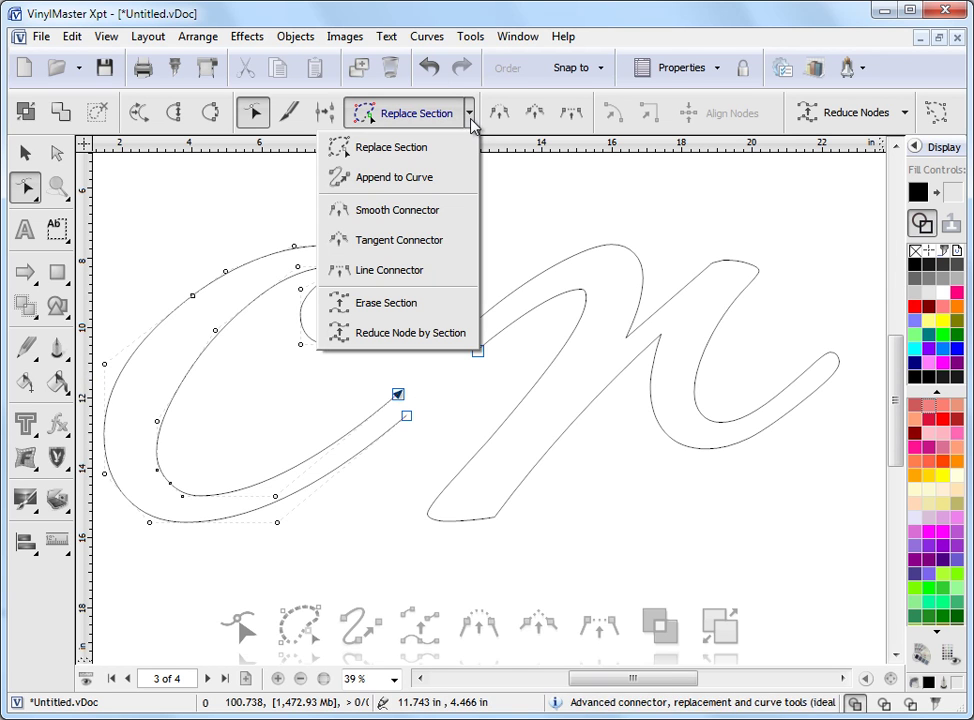
{"action": "left_click", "coordinate": [418, 221]}
{"action": "left_click", "coordinate": [305, 461]}
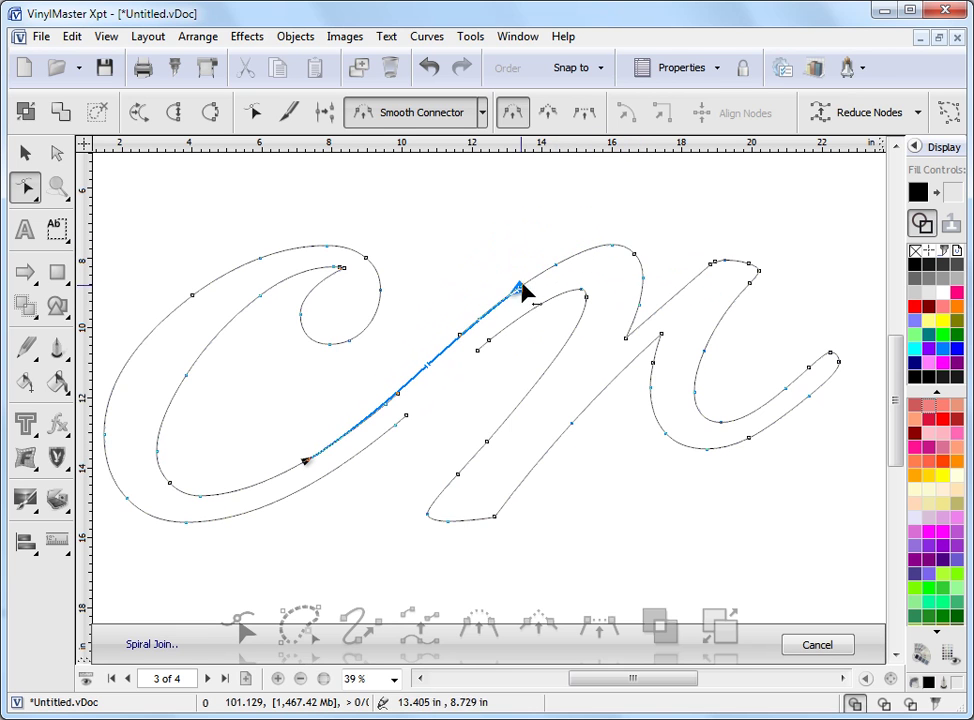
{"action": "left_click", "coordinate": [558, 269]}
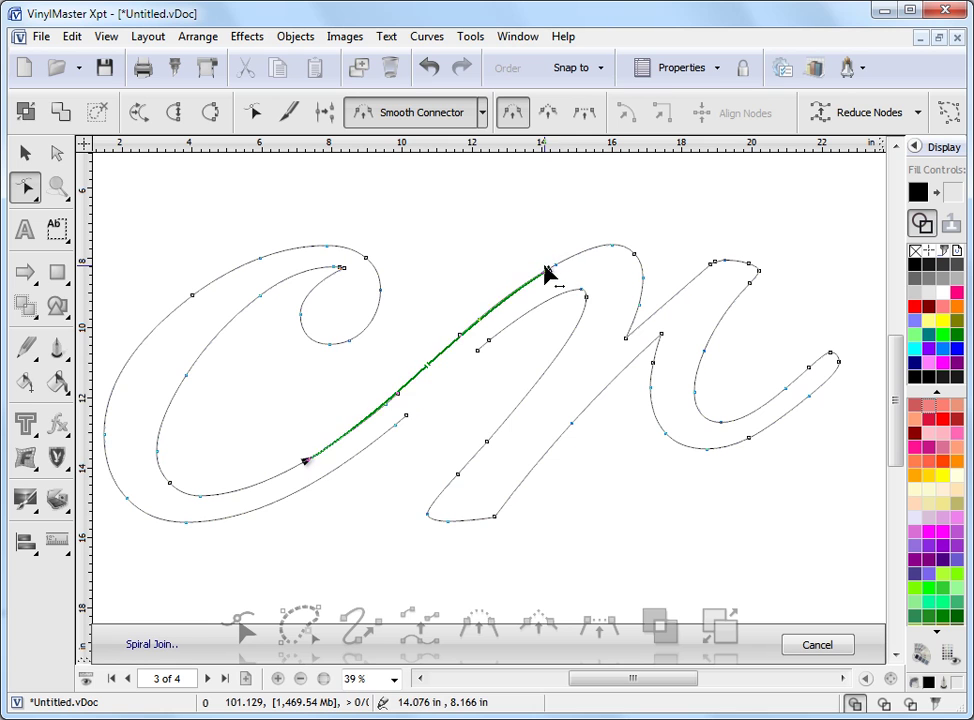
Step: Add a second smooth connector joining the n's and C's inner strokes, closing the 81-node curve
{"action": "left_click", "coordinate": [527, 313]}
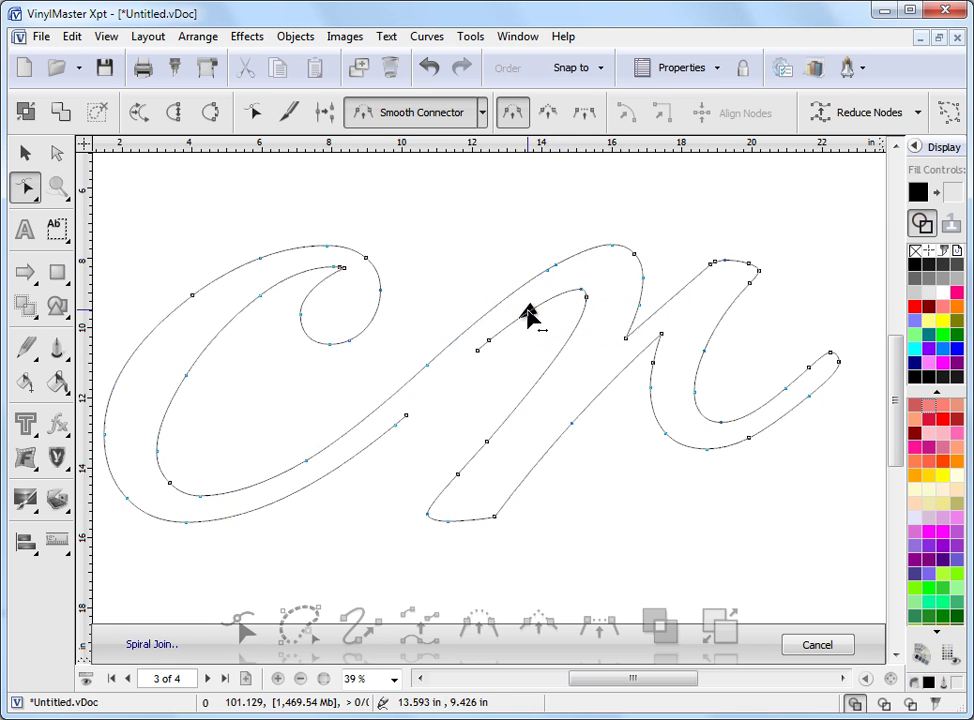
{"action": "left_click", "coordinate": [330, 467]}
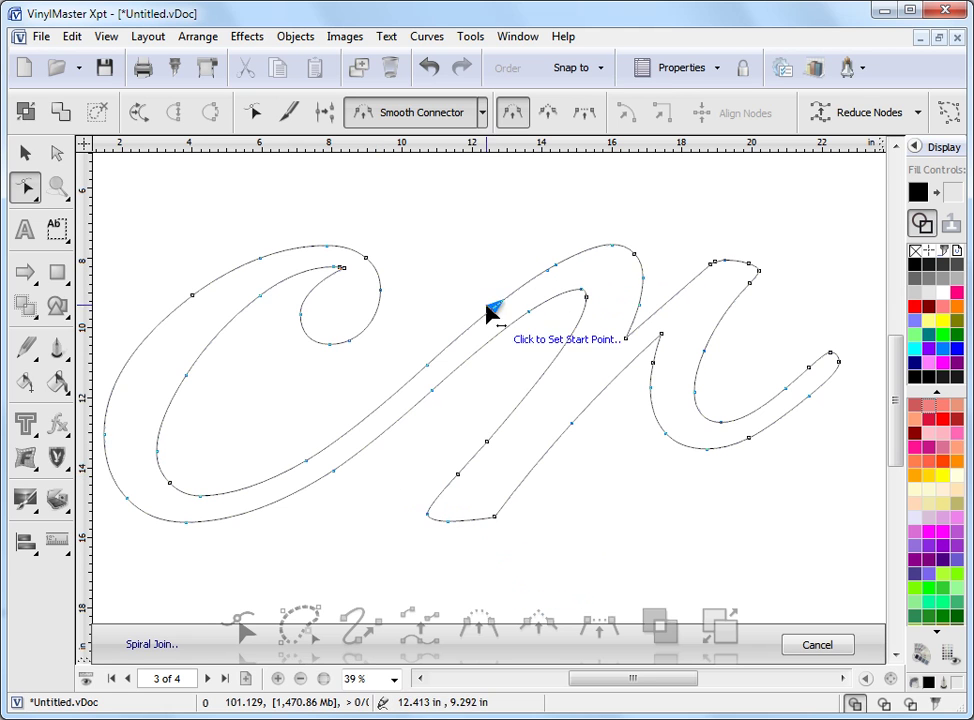
{"action": "left_click", "coordinate": [24, 152]}
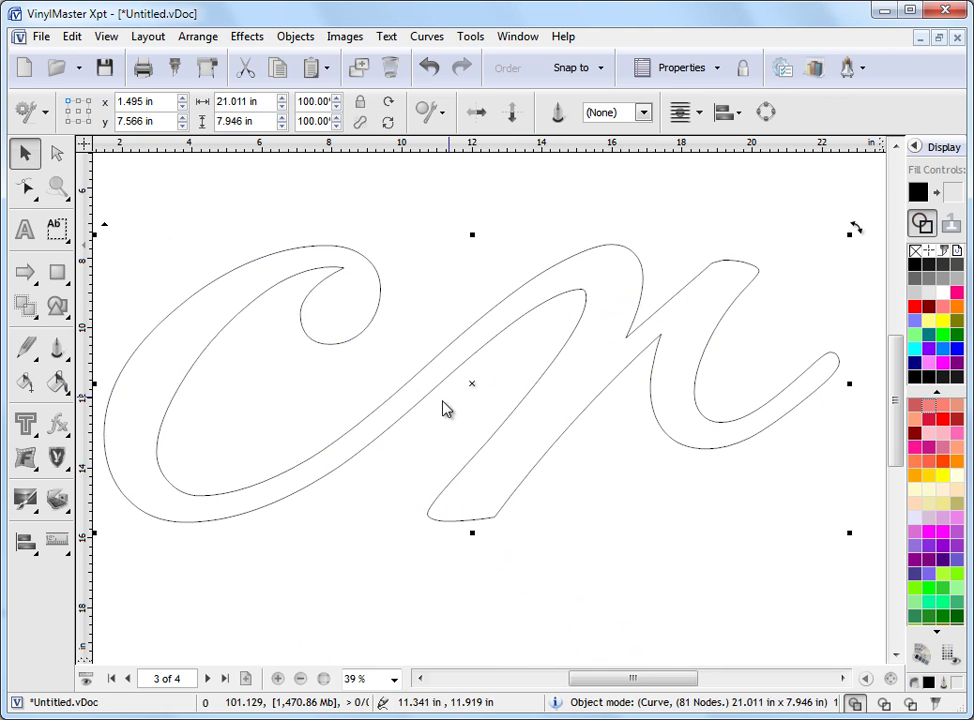
Step: Fill the rejoined cn solid black again and move on to page 4
{"action": "left_click", "coordinate": [921, 227]}
{"action": "left_click", "coordinate": [677, 527]}
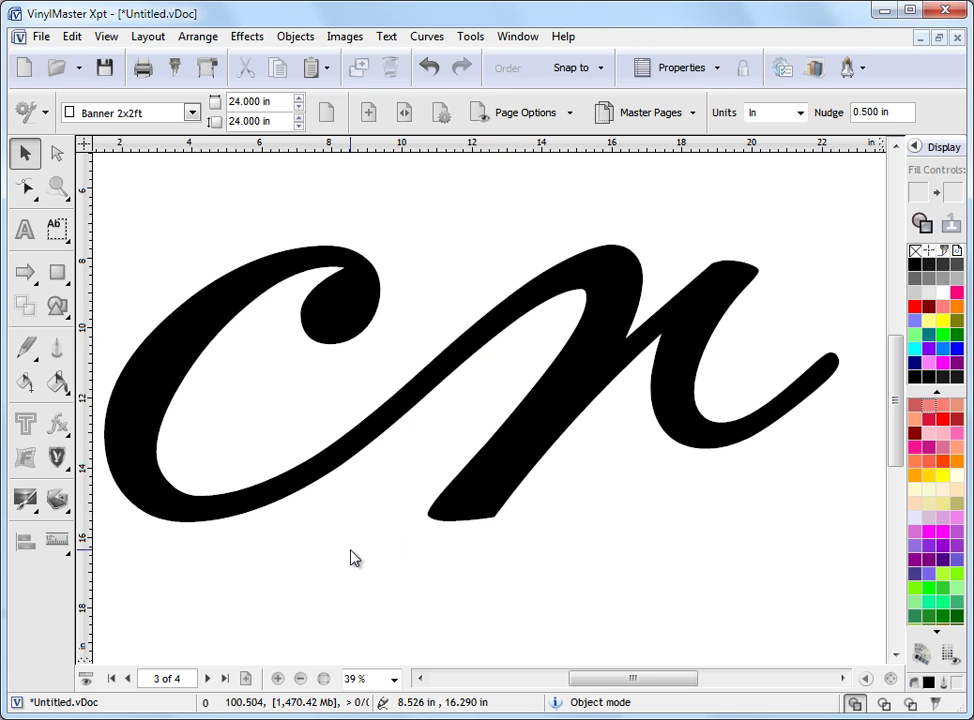
{"action": "left_click", "coordinate": [207, 678]}
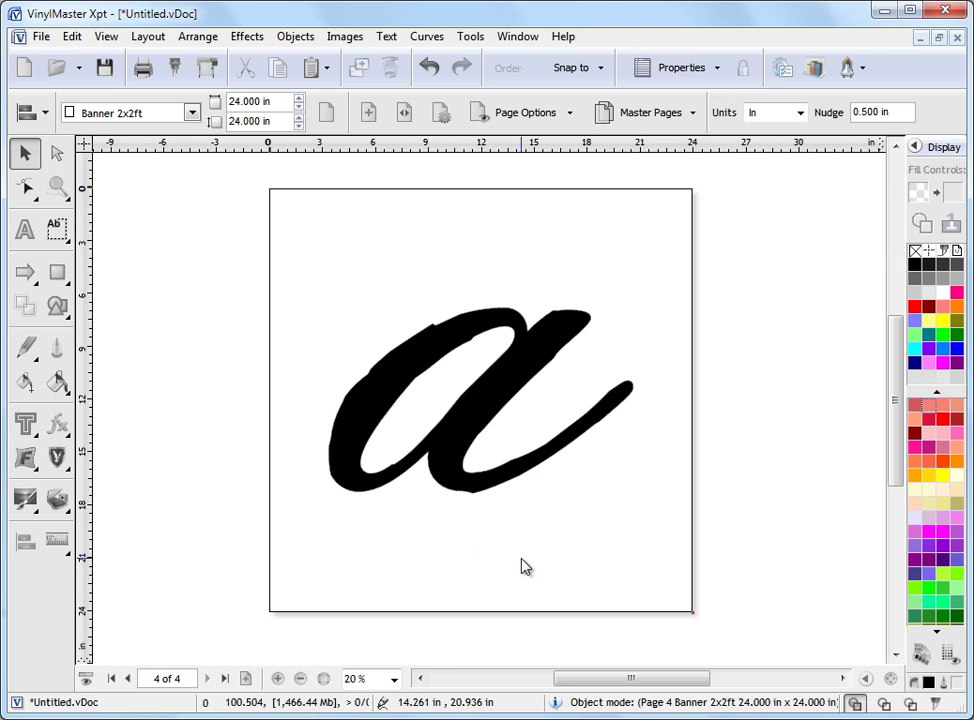
Step: Zoom in on the rough 97-node script a and select it as one object
{"action": "scroll", "coordinate": [525, 567], "scroll_direction": "up", "scroll_amount": 1}
{"action": "scroll", "coordinate": [525, 567], "scroll_direction": "up", "scroll_amount": 1}
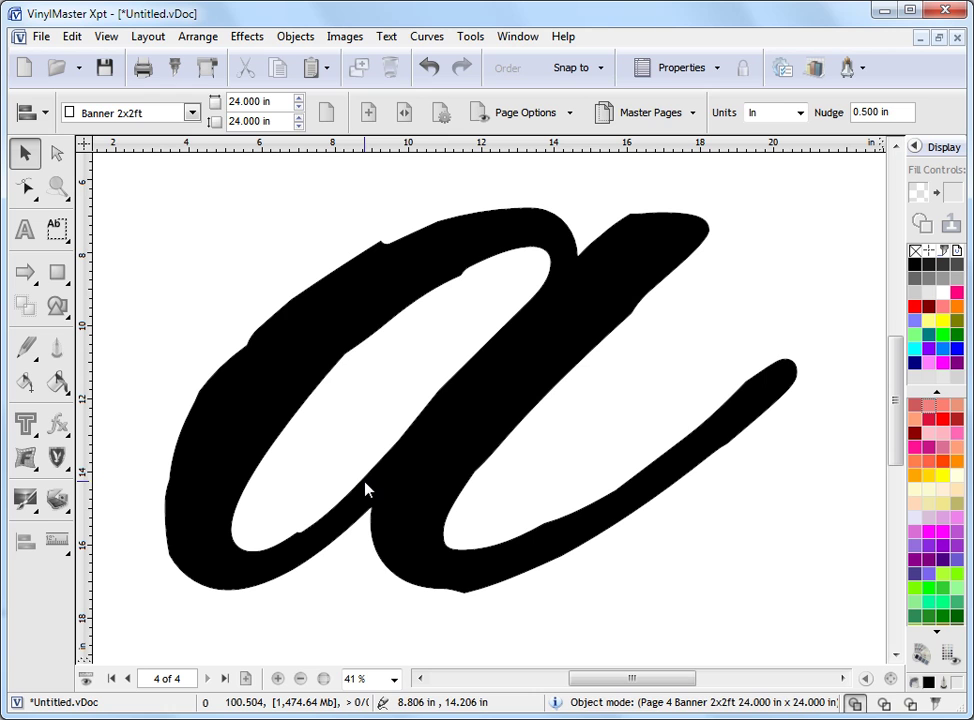
{"action": "left_click", "coordinate": [333, 370]}
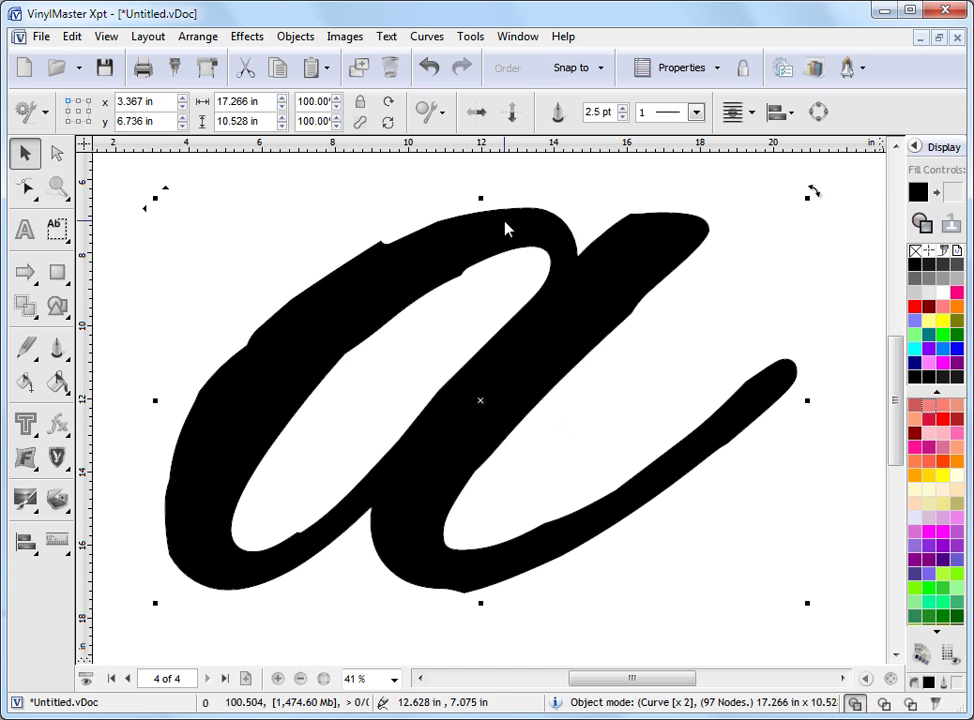
Step: Show the a as a wireframe outline, node-edit its outer outline, and choose Replace Section
{"action": "left_click", "coordinate": [921, 223]}
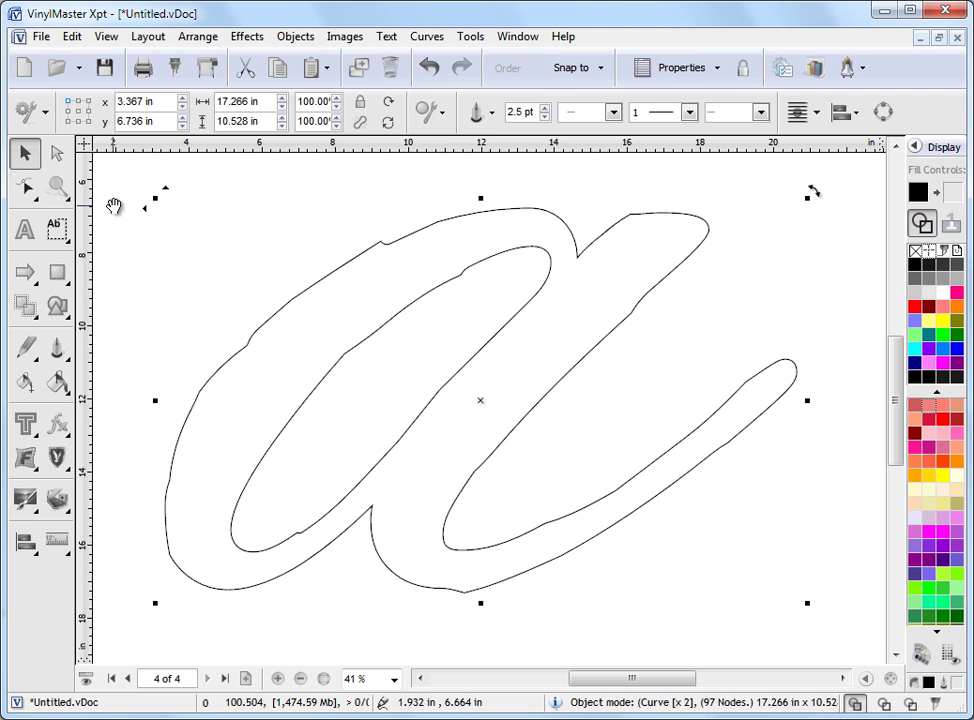
{"action": "left_click", "coordinate": [28, 189]}
{"action": "left_click", "coordinate": [80, 203]}
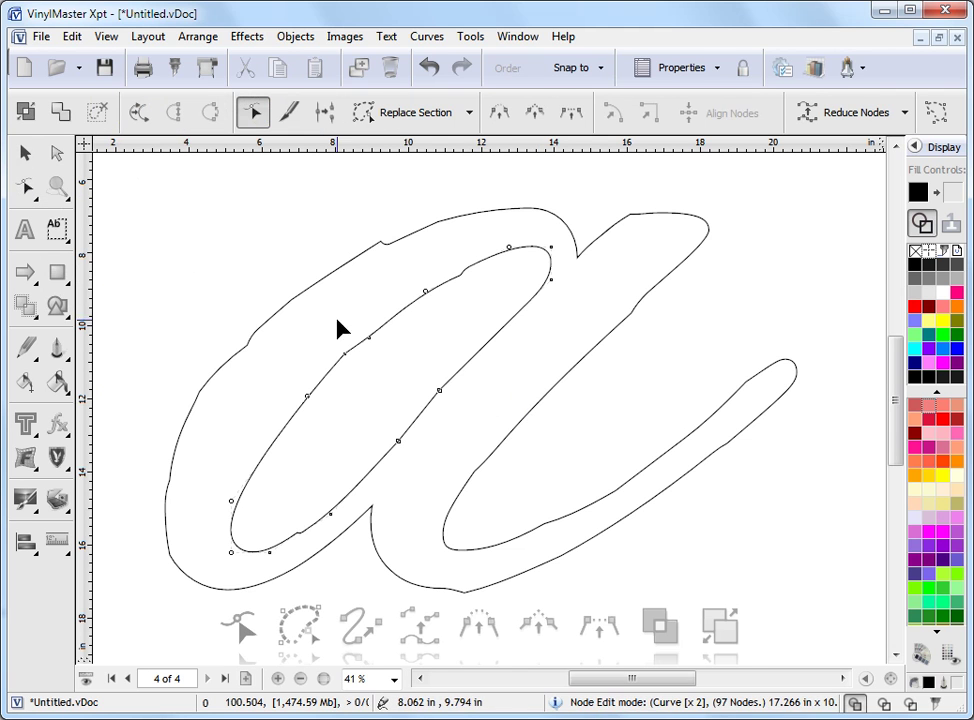
{"action": "left_click", "coordinate": [437, 222]}
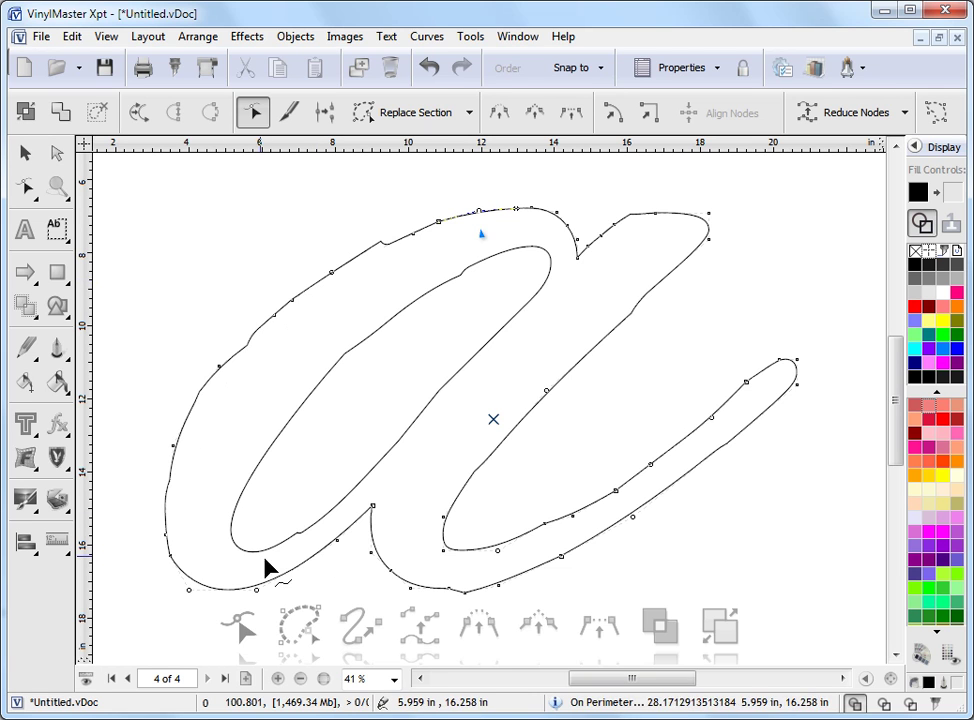
{"action": "left_click", "coordinate": [470, 115]}
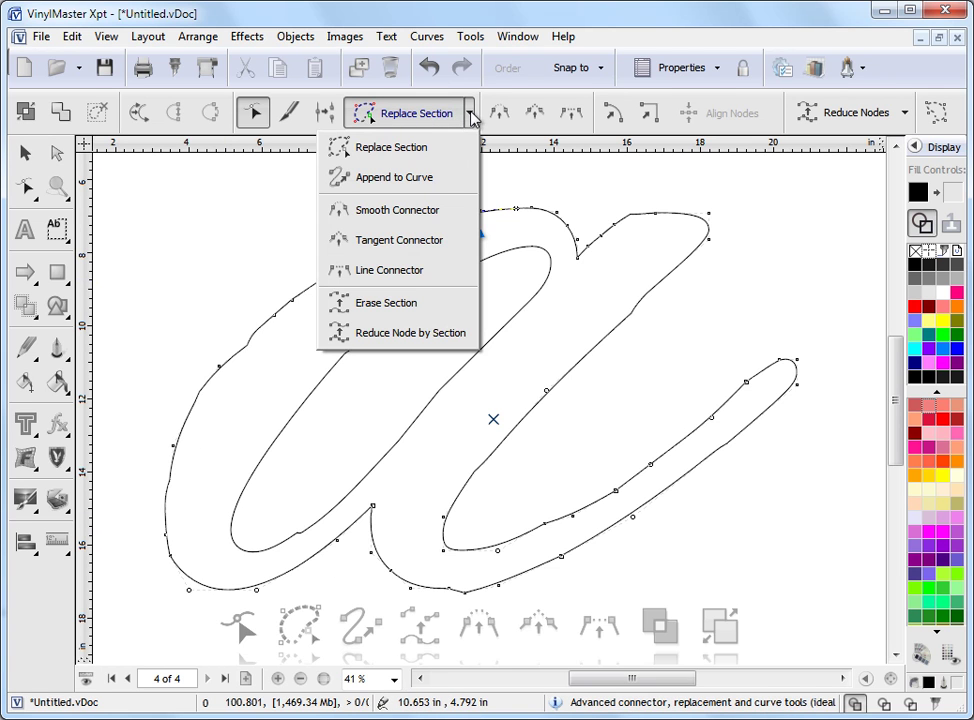
{"action": "left_click", "coordinate": [410, 149]}
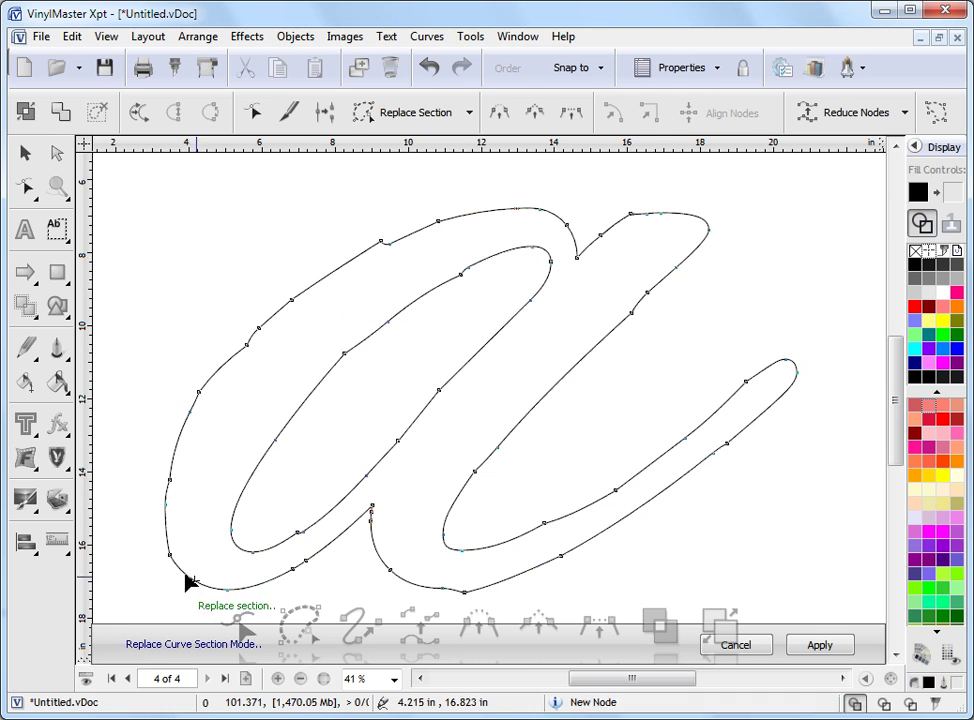
Step: Redraw the a's rough outer left edge as one smooth curve, reducing it to 76 nodes
{"action": "left_click", "coordinate": [346, 529]}
{"action": "left_click", "coordinate": [270, 581]}
{"action": "left_click", "coordinate": [192, 582]}
{"action": "left_click", "coordinate": [165, 515]}
{"action": "left_click", "coordinate": [190, 411]}
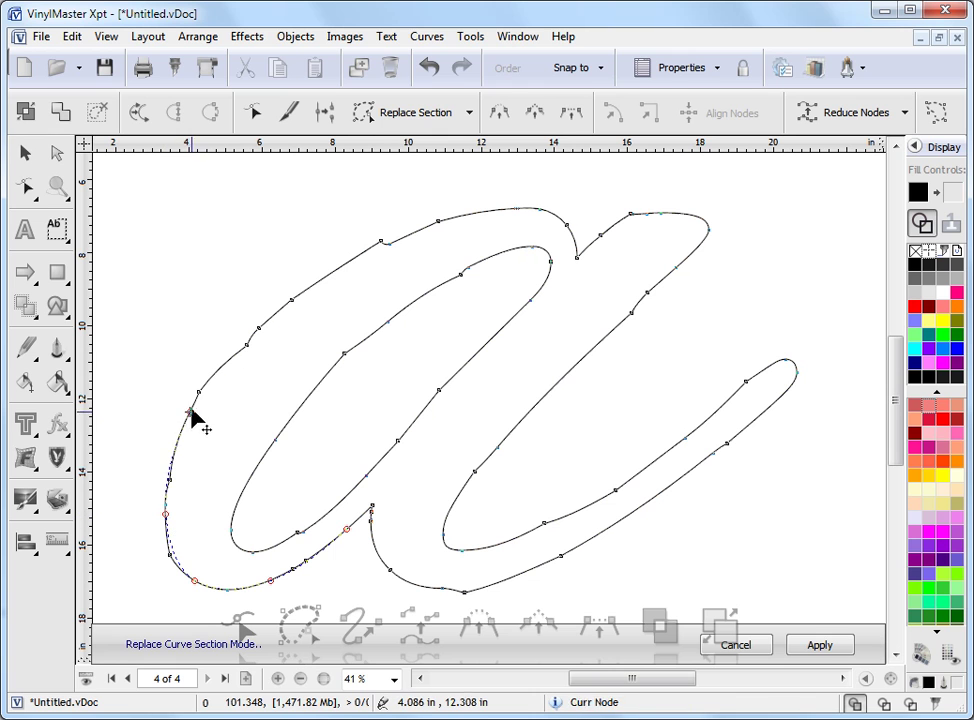
{"action": "left_click", "coordinate": [273, 316]}
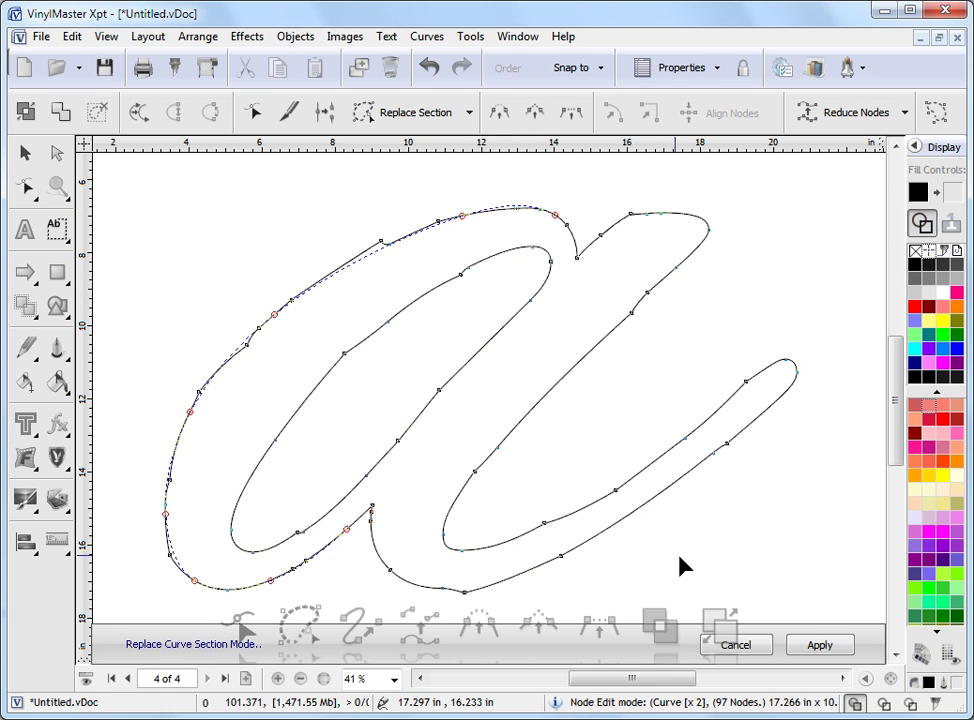
{"action": "left_click", "coordinate": [819, 645]}
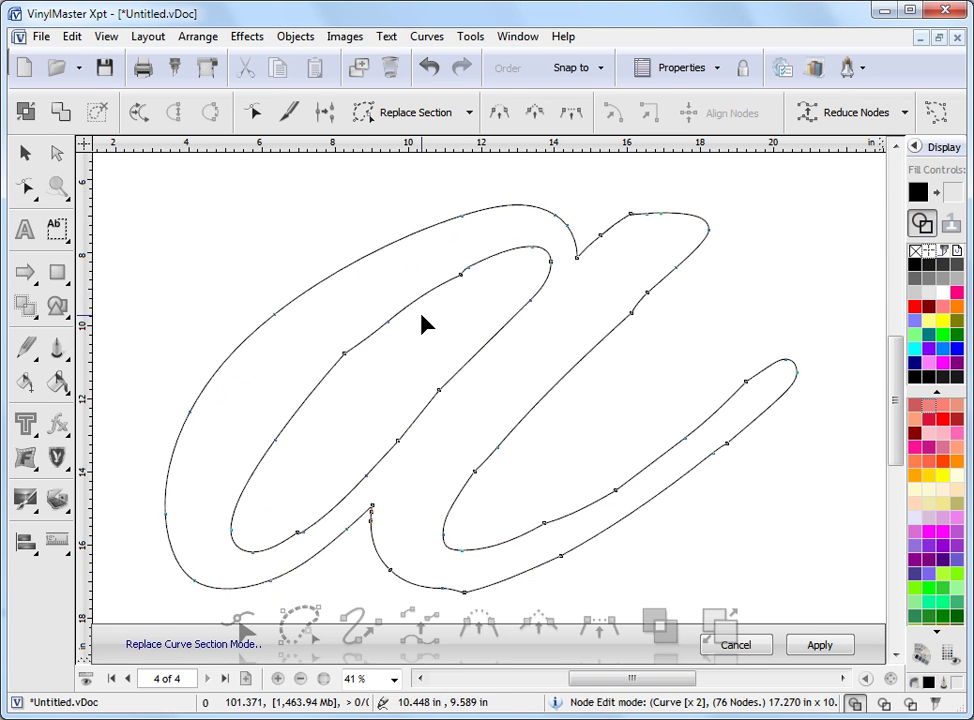
Step: Replace the right stroke's inner edge with a smooth curve fitted to the stroke
{"action": "left_click", "coordinate": [693, 252]}
{"action": "left_click", "coordinate": [541, 401]}
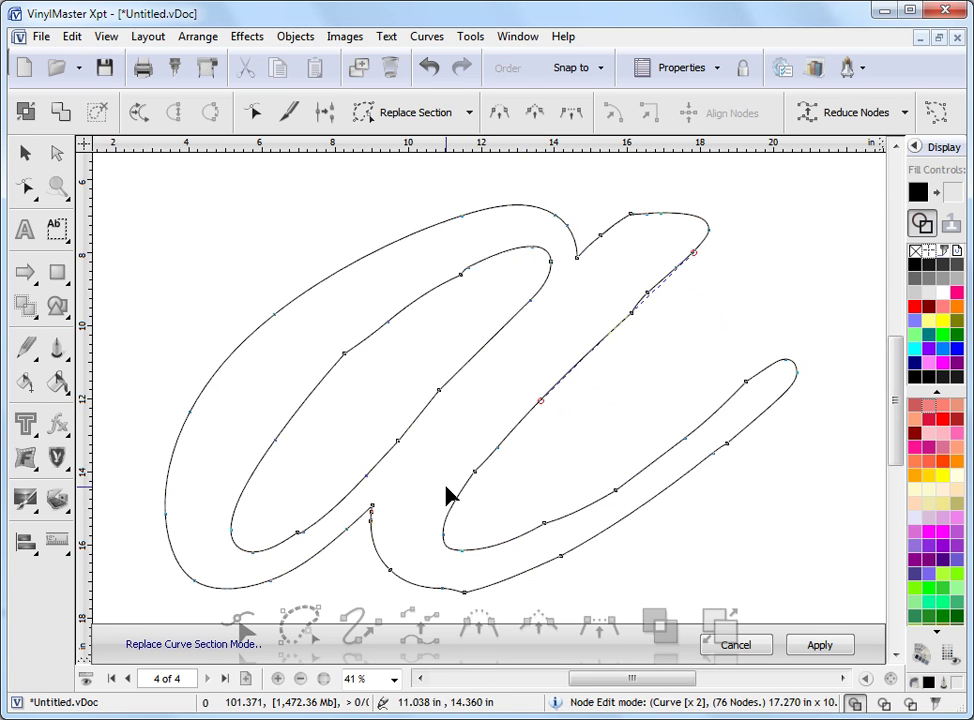
{"action": "left_click", "coordinate": [499, 544]}
{"action": "left_click", "coordinate": [713, 414]}
{"action": "left_click", "coordinate": [766, 369]}
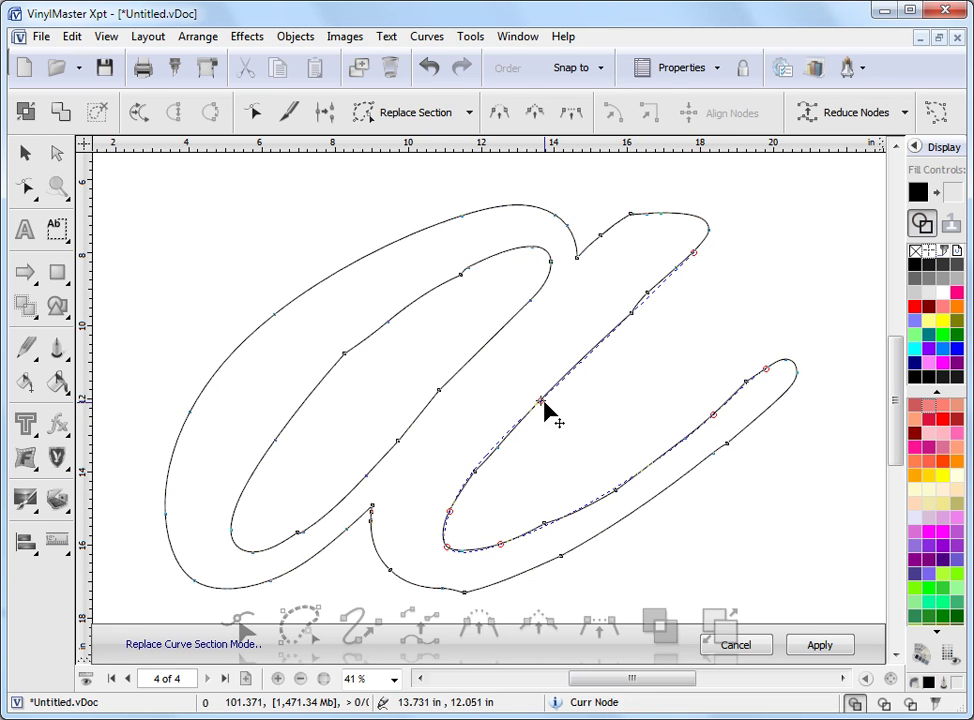
{"action": "left_click_drag", "start_coordinate": [714, 417], "coordinate": [684, 437]}
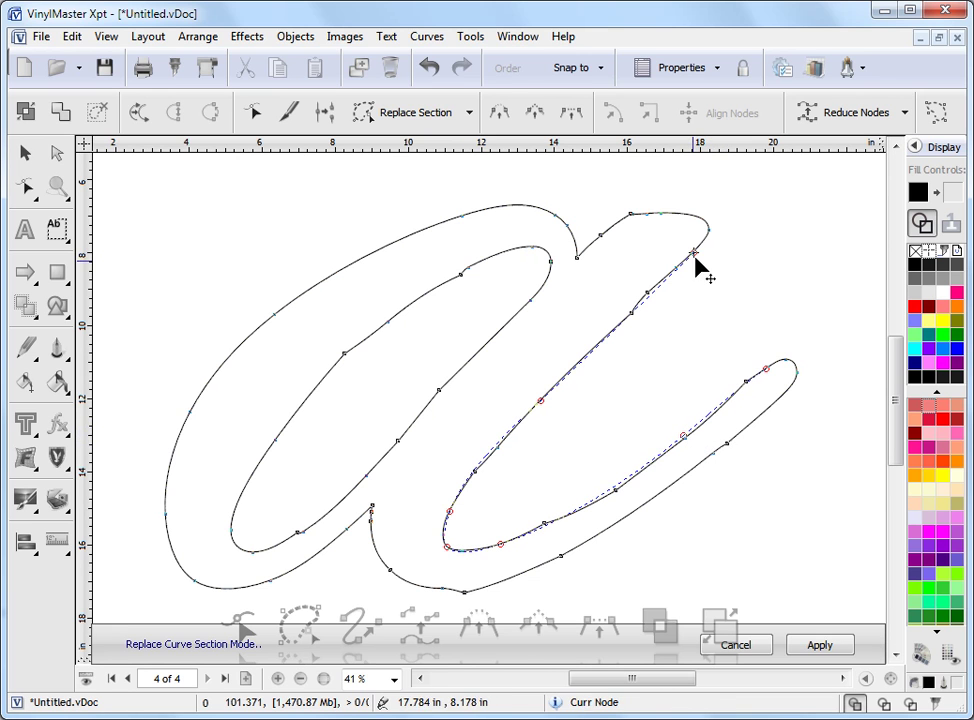
{"action": "left_click_drag", "start_coordinate": [546, 401], "coordinate": [557, 383]}
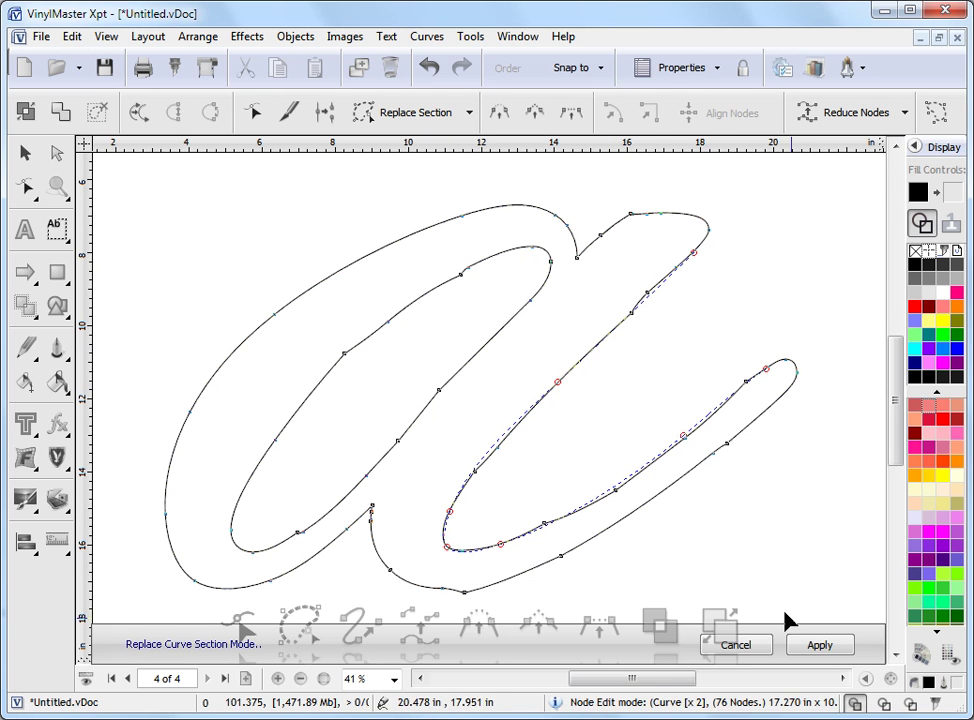
{"action": "left_click", "coordinate": [819, 644]}
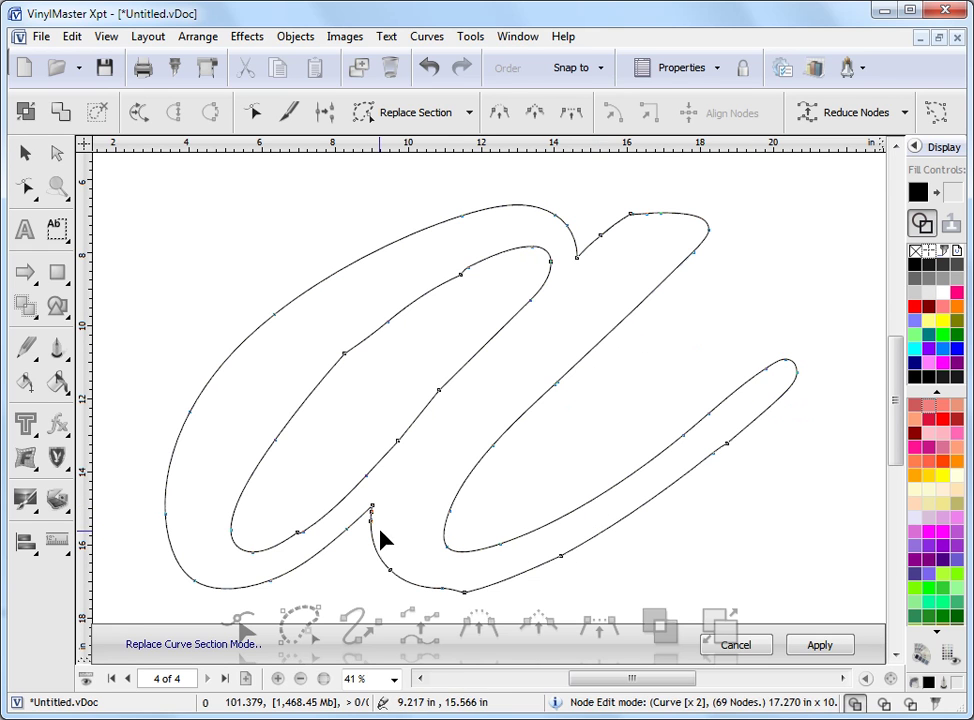
Step: Smooth the lower outer edge of the right stroke, leaving 64 nodes
{"action": "left_click", "coordinate": [414, 586]}
{"action": "left_click", "coordinate": [521, 571]}
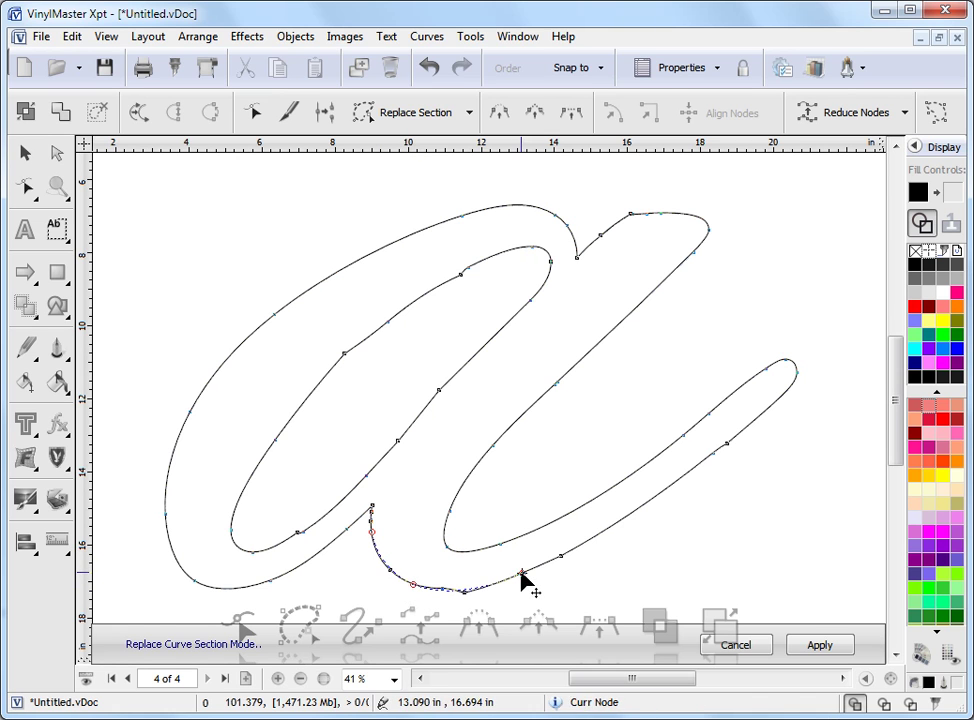
{"action": "left_click", "coordinate": [635, 512]}
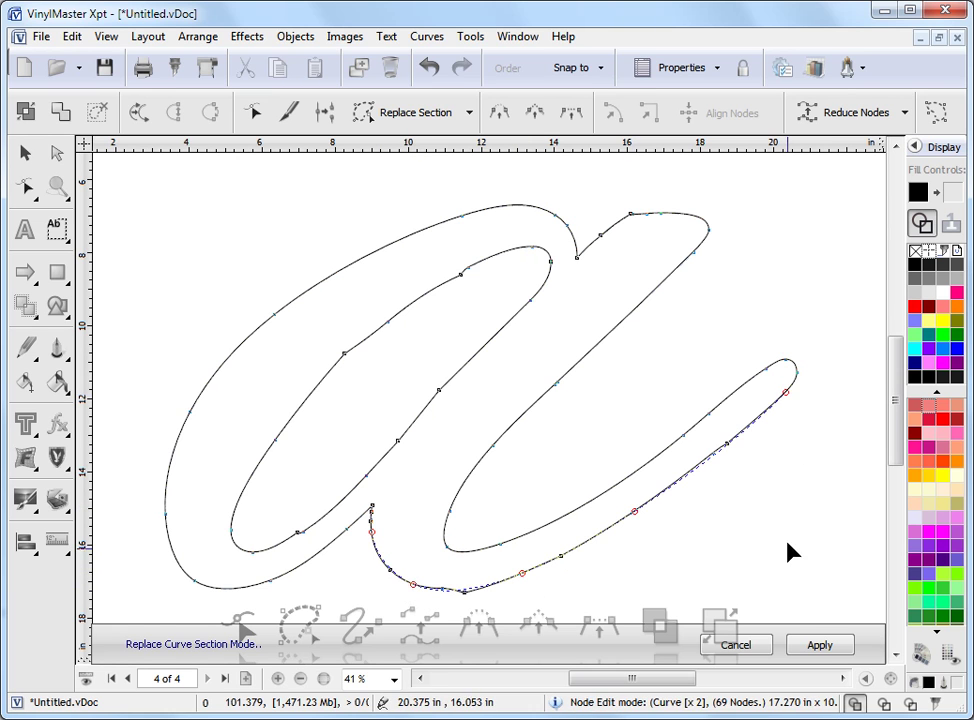
{"action": "left_click", "coordinate": [820, 644]}
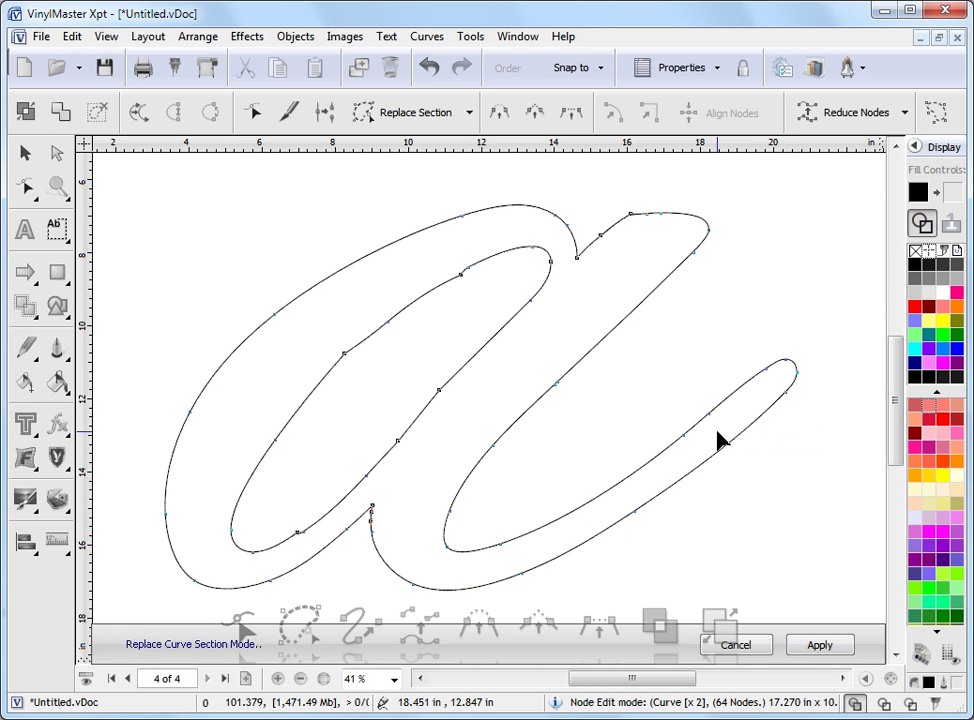
Step: Redraw the inner edge of the a's bowl as a smooth curve, down to 56 nodes
{"action": "left_click", "coordinate": [517, 248]}
{"action": "left_click", "coordinate": [241, 493]}
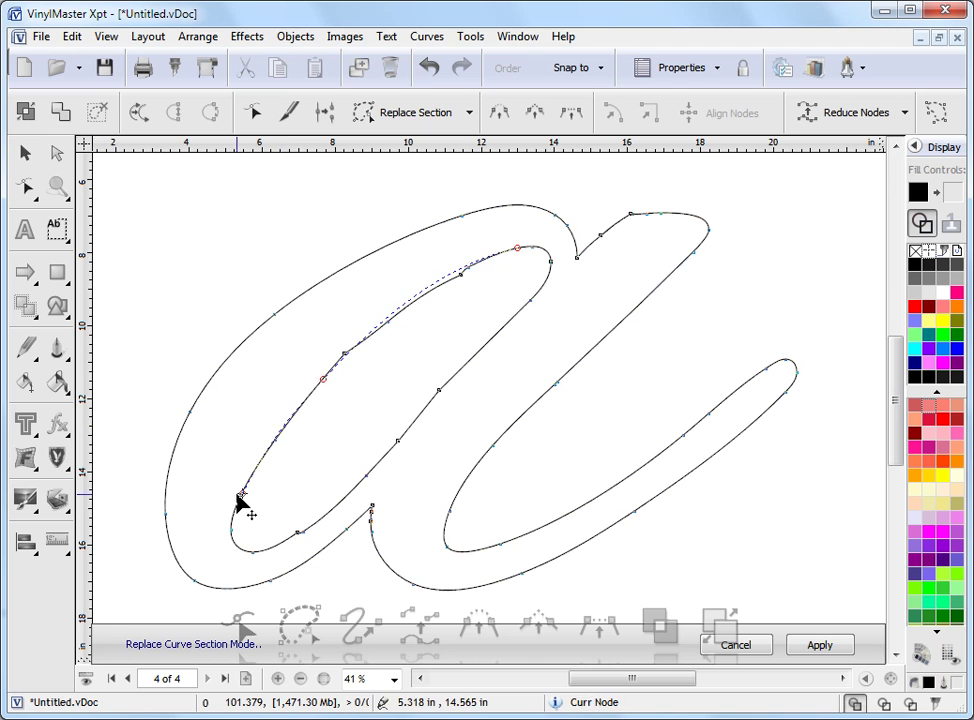
{"action": "left_click", "coordinate": [242, 551]}
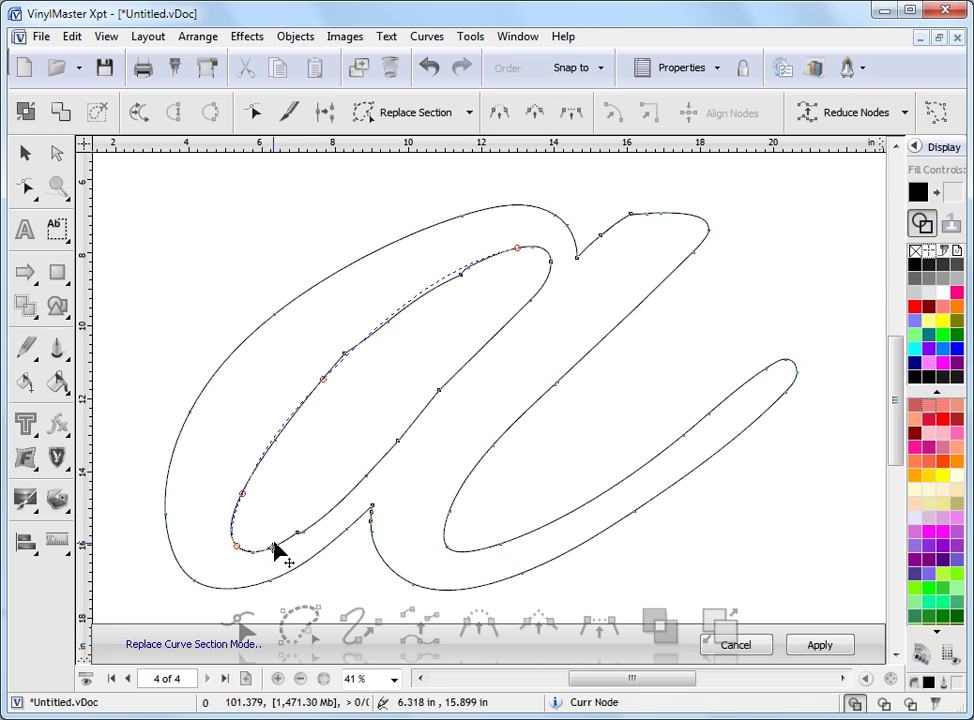
{"action": "left_click", "coordinate": [366, 477]}
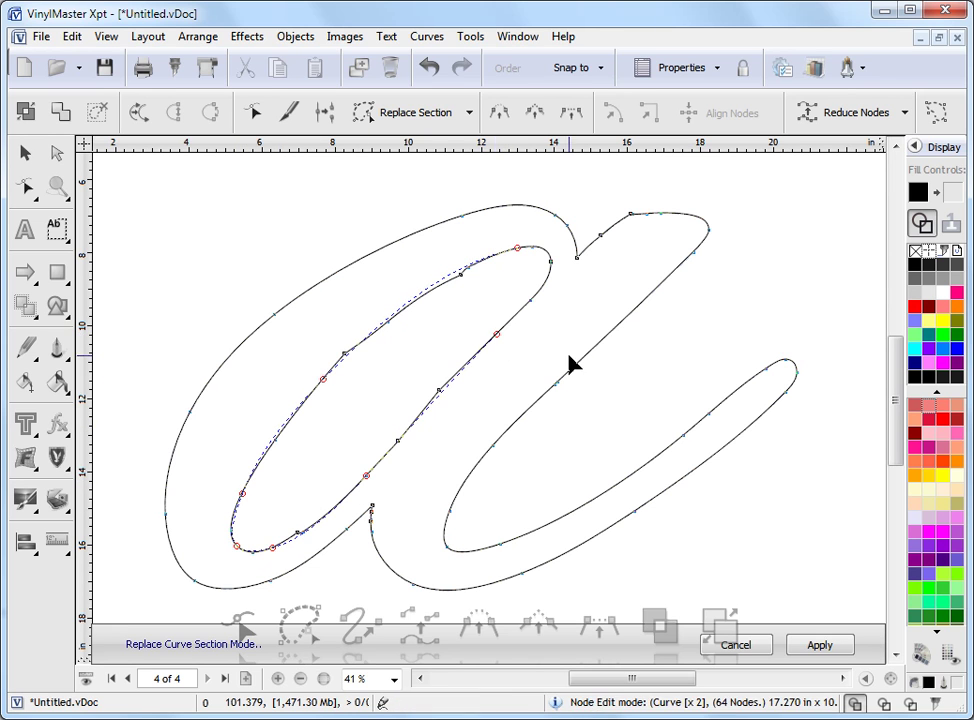
{"action": "left_click", "coordinate": [805, 646]}
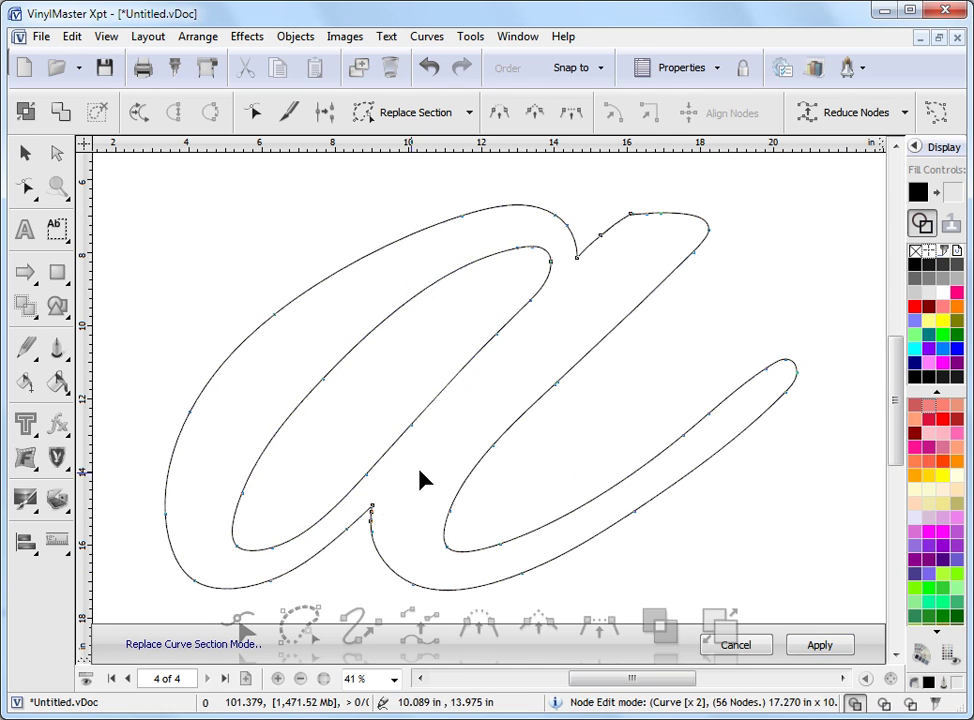
Step: Discard an unwanted extra section and return to plain node editing
{"action": "left_click", "coordinate": [367, 335]}
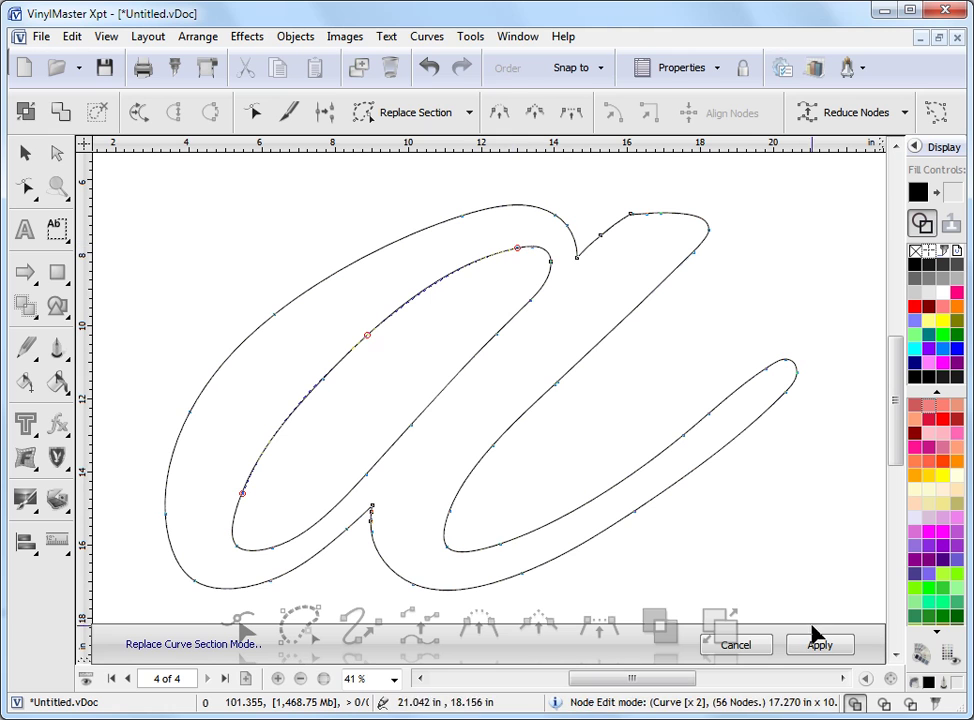
{"action": "left_click", "coordinate": [745, 642]}
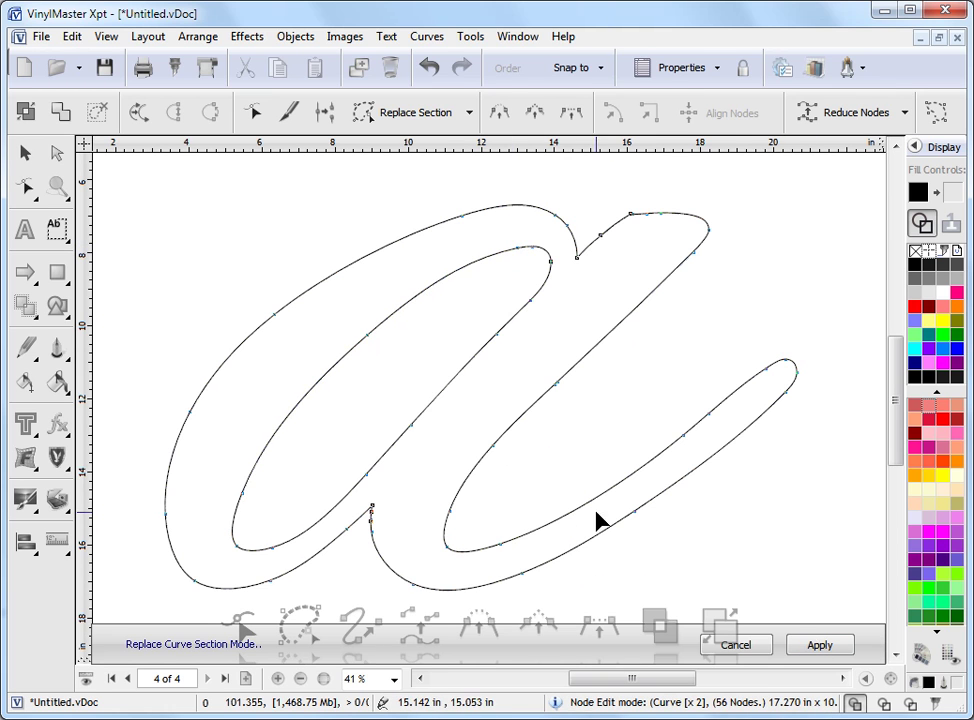
{"action": "left_click", "coordinate": [24, 187]}
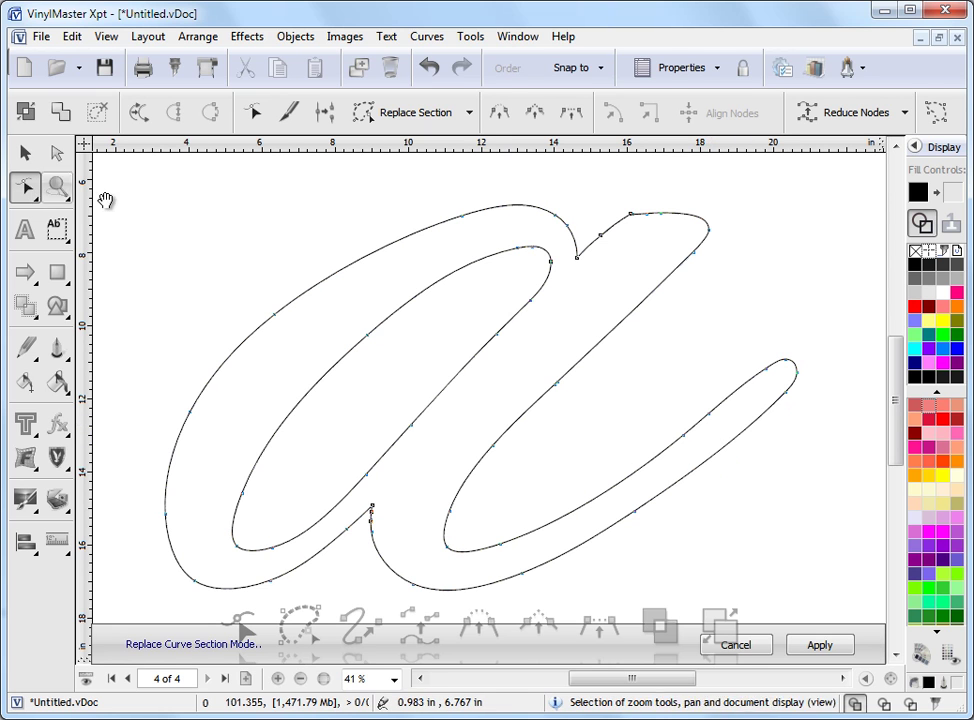
Step: Leave Replace Section and nudge a few inner bowl nodes to refine the curve
{"action": "left_click", "coordinate": [805, 645]}
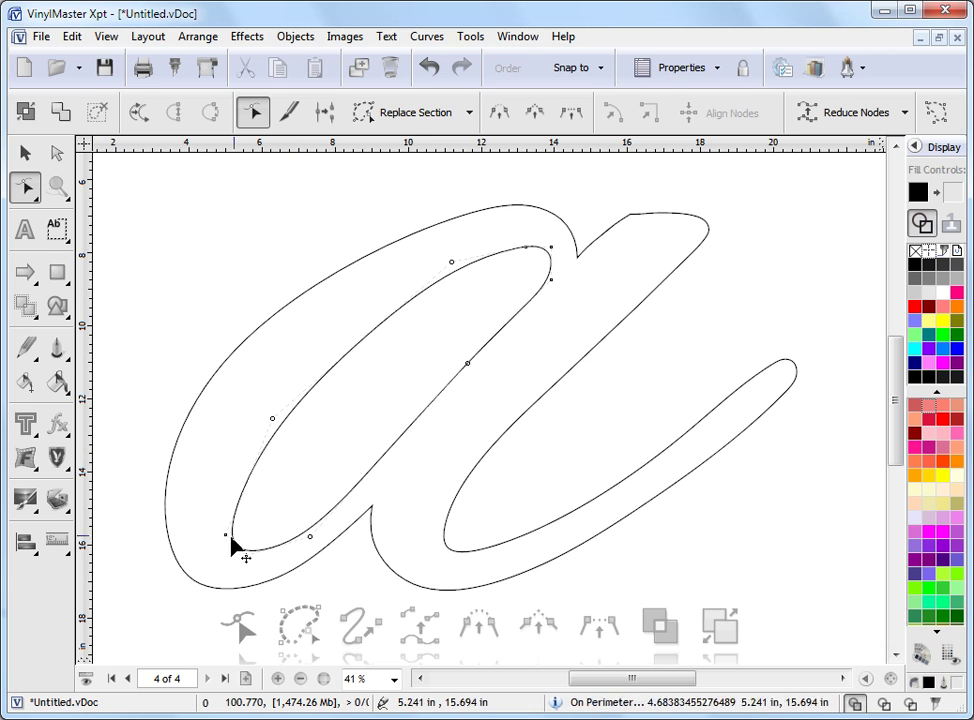
{"action": "left_click_drag", "start_coordinate": [226, 541], "coordinate": [223, 519]}
{"action": "left_click_drag", "start_coordinate": [272, 421], "coordinate": [276, 411]}
{"action": "left_click", "coordinate": [551, 257]}
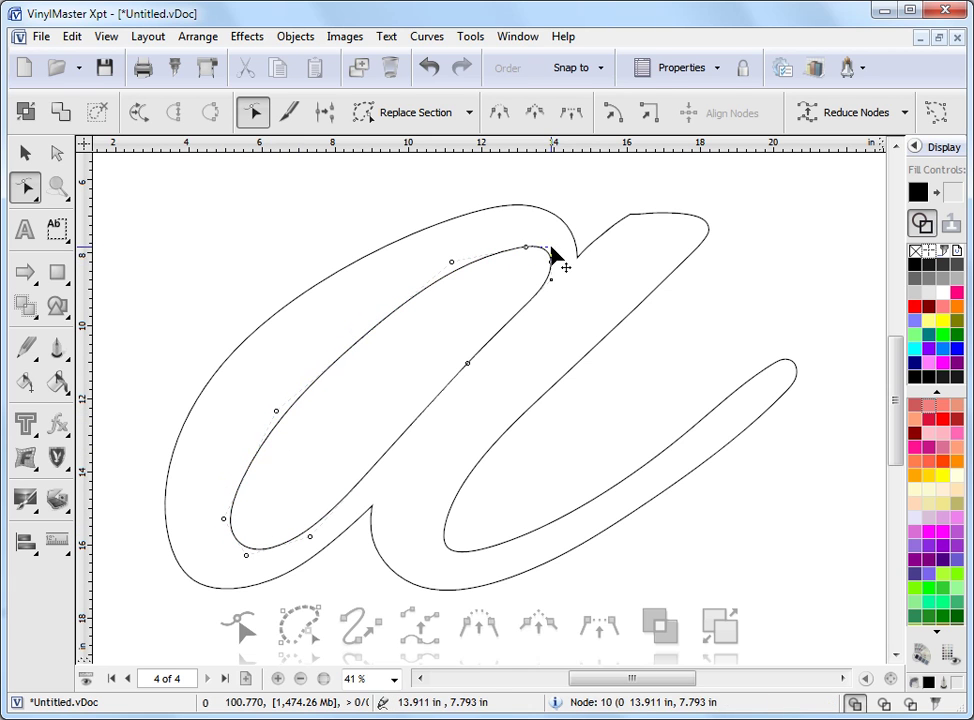
Step: Delete a surplus node on the outer outline and select the whole letter
{"action": "left_click", "coordinate": [499, 210]}
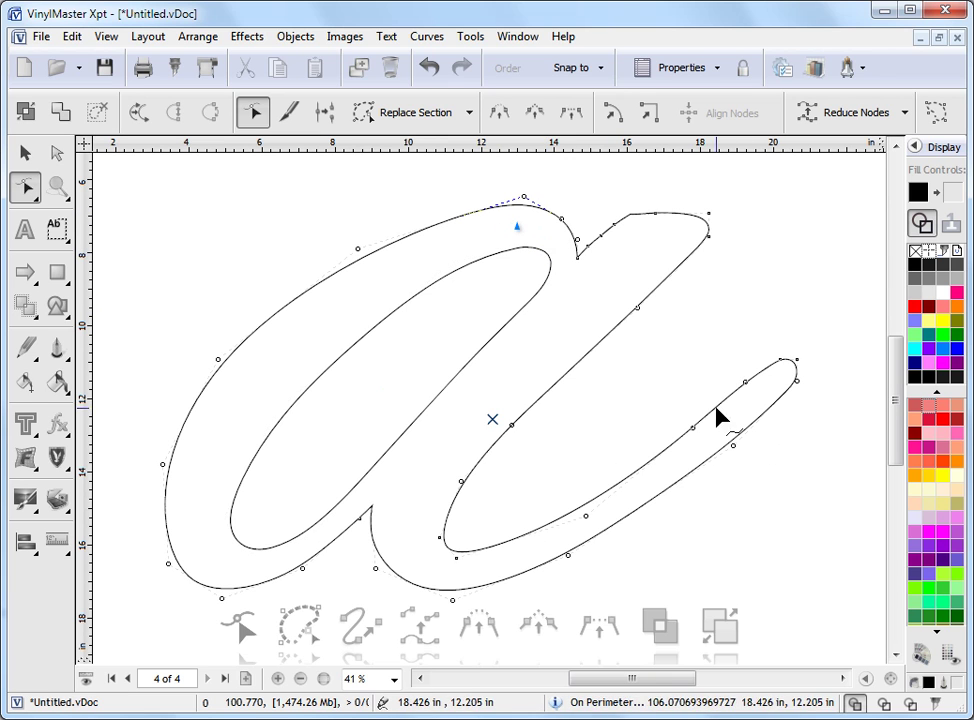
{"action": "double_click", "coordinate": [746, 386]}
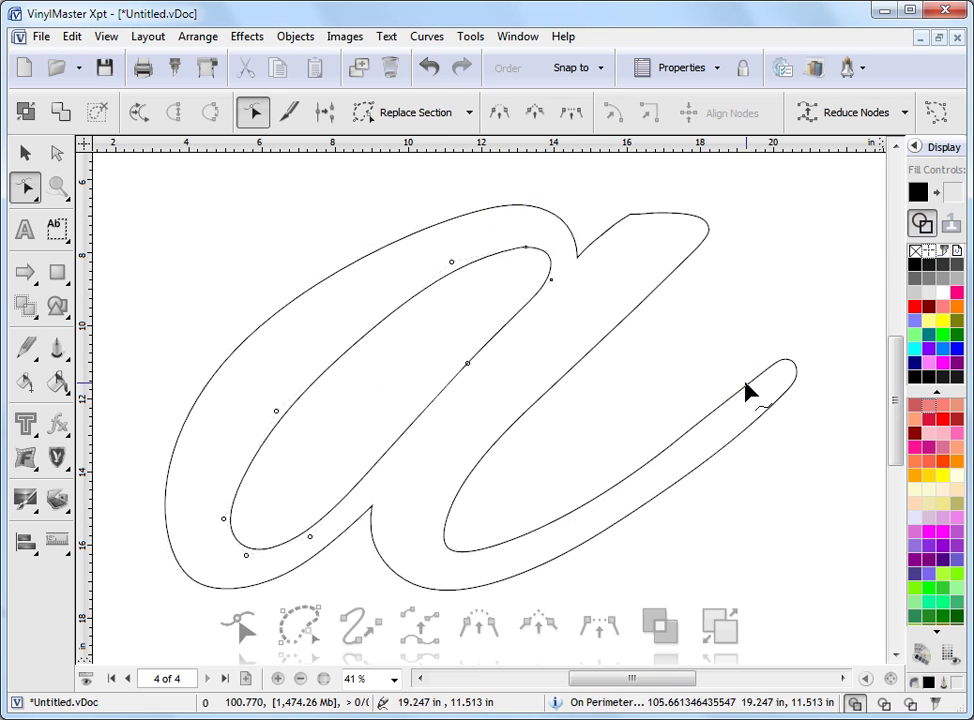
{"action": "left_click", "coordinate": [655, 215]}
{"action": "left_click", "coordinate": [642, 219]}
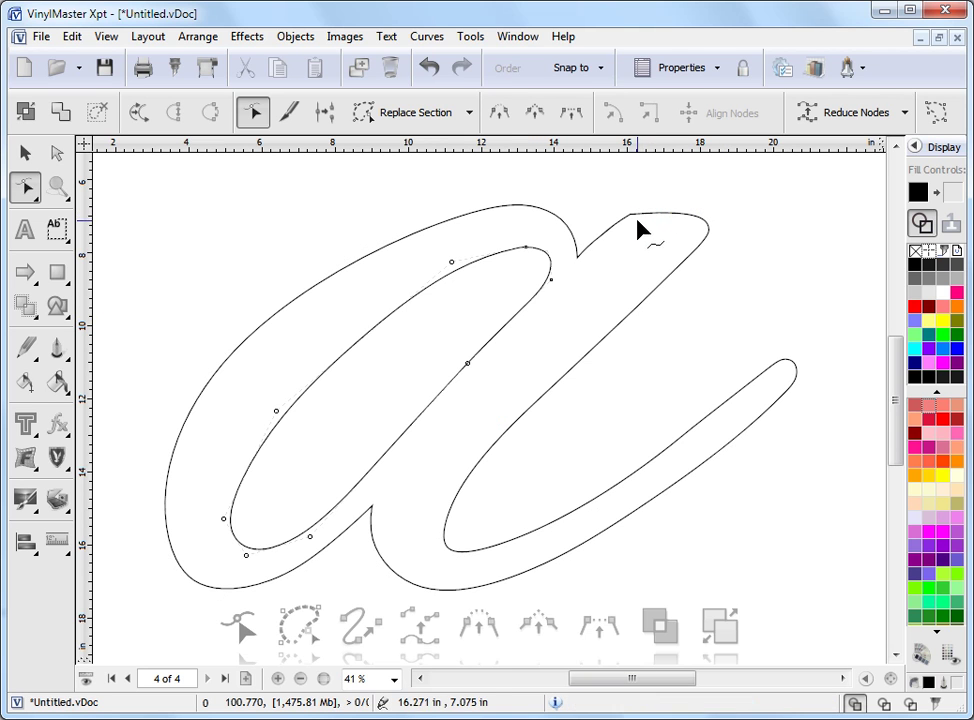
{"action": "left_click", "coordinate": [24, 153]}
Step: Show the script 'a' solid black again and reopen it in Node Edit with its 54 outline nodes
{"action": "left_click", "coordinate": [922, 223]}
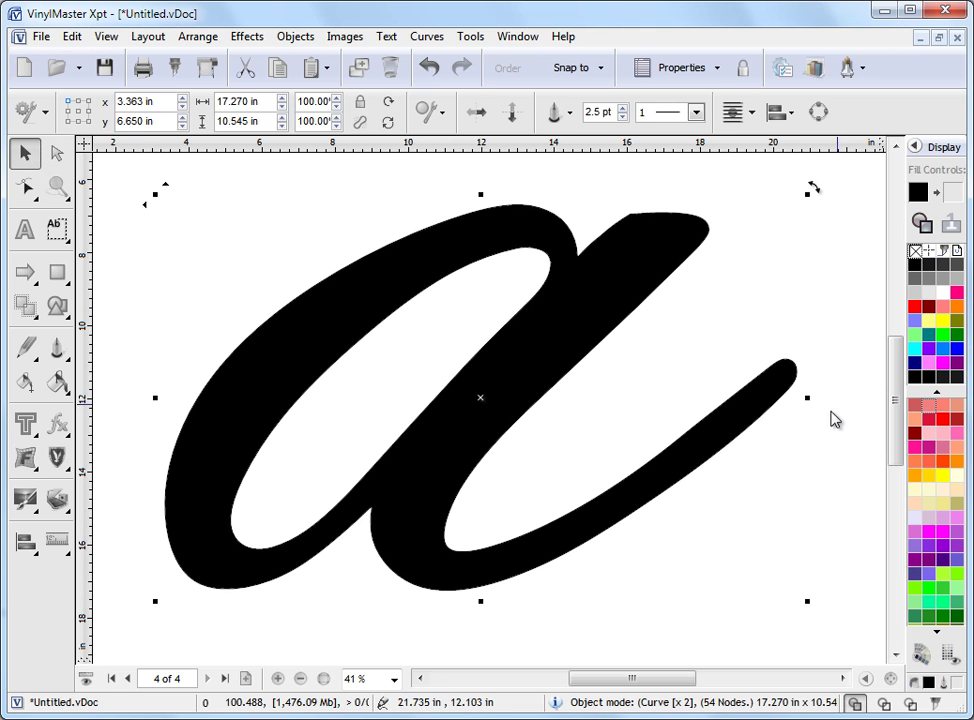
{"action": "left_click", "coordinate": [873, 395]}
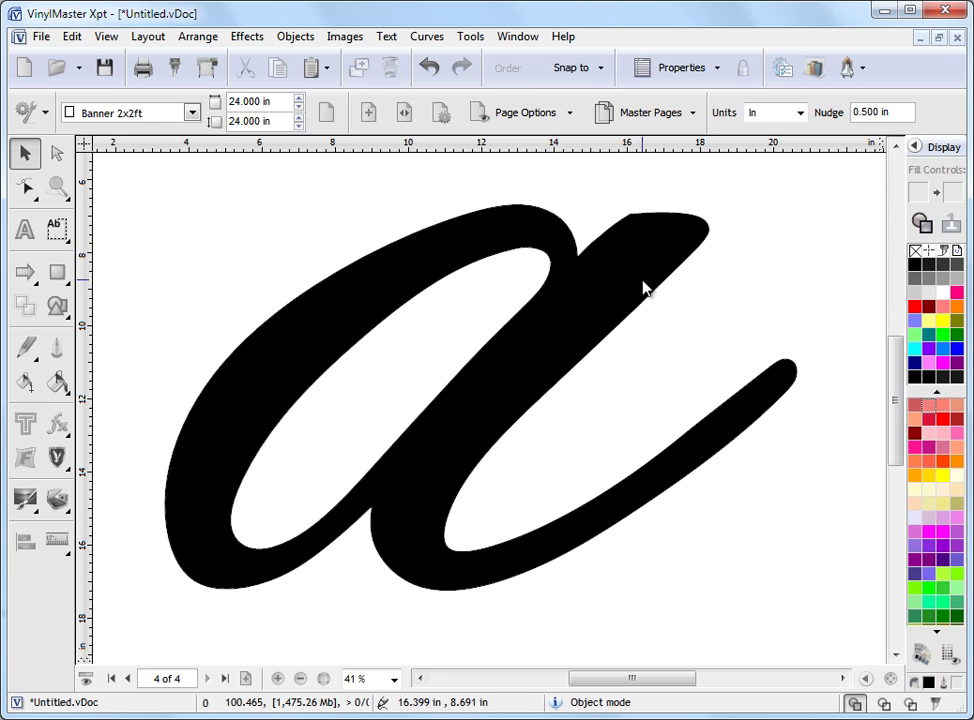
{"action": "left_click", "coordinate": [519, 253]}
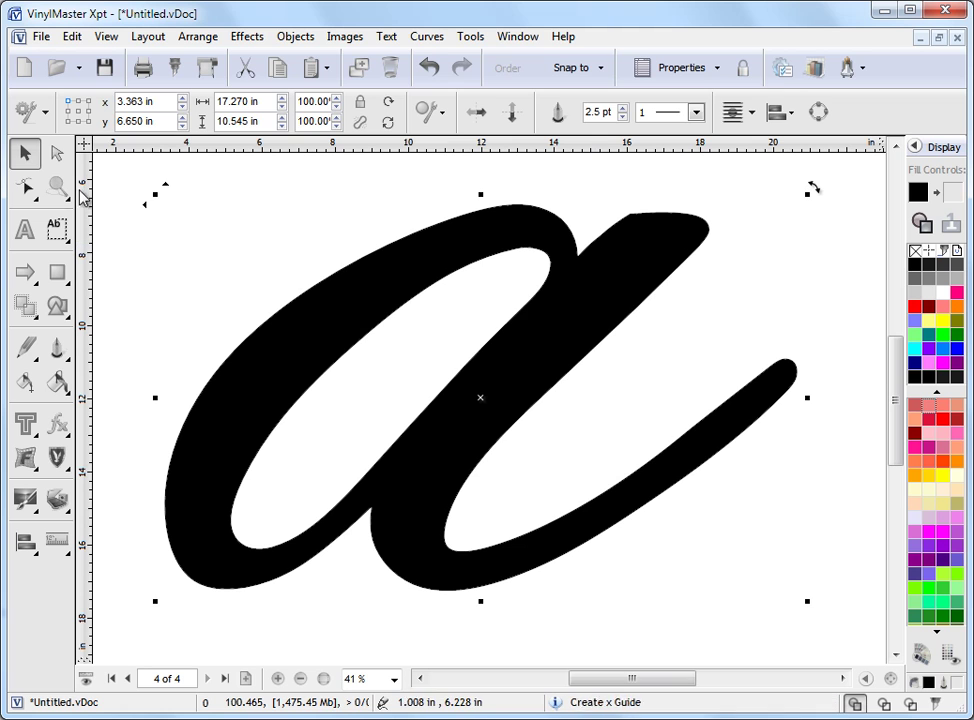
{"action": "left_click", "coordinate": [25, 187]}
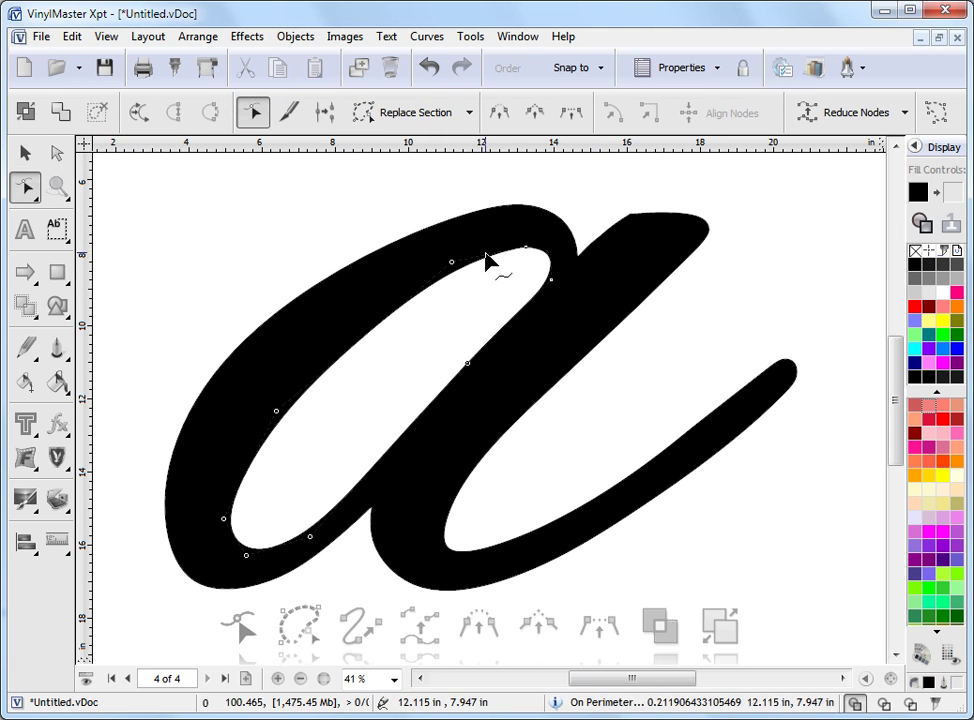
{"action": "left_click", "coordinate": [469, 113]}
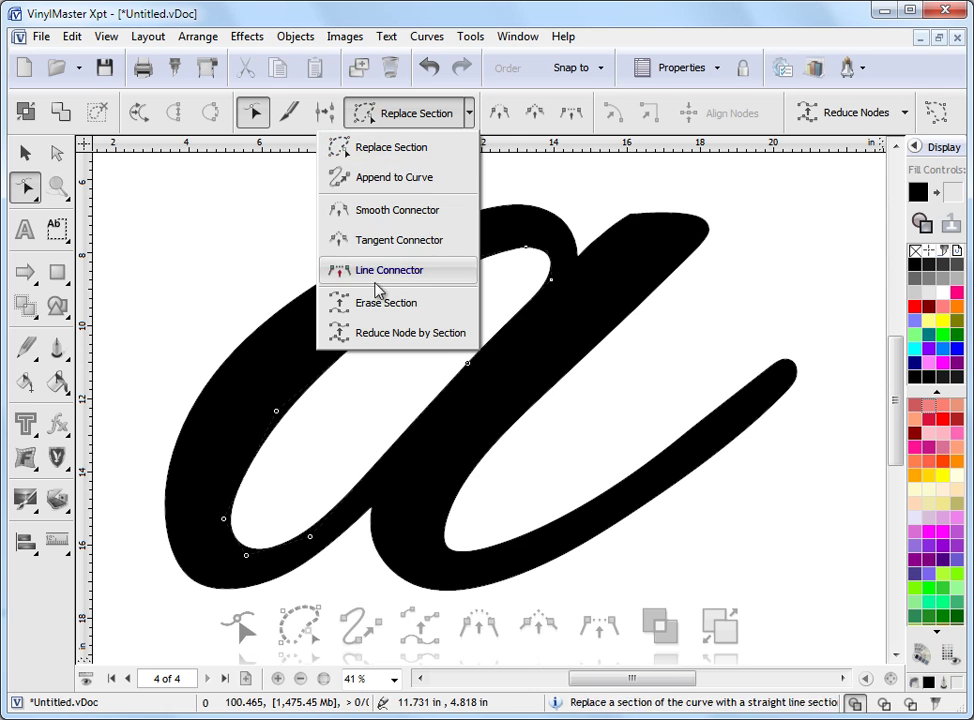
{"action": "left_click", "coordinate": [757, 265]}
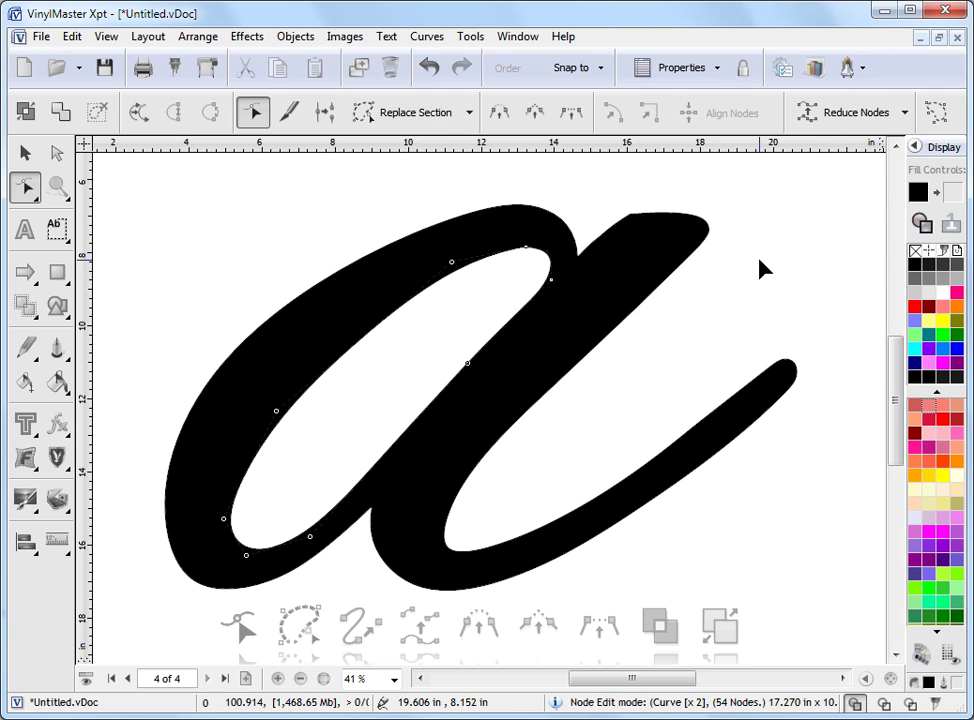